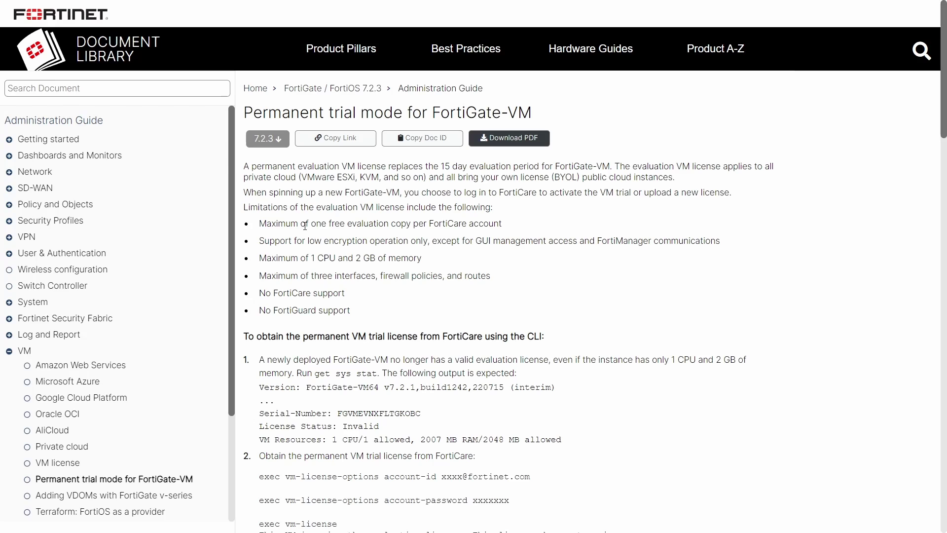
Highlight the trial limits: one copy per account, low encryption, 1 CPU/2 GB, three interfaces, no support.
{"action": "left_click_drag", "start_coordinate": [434, 224], "coordinate": [474, 223]}
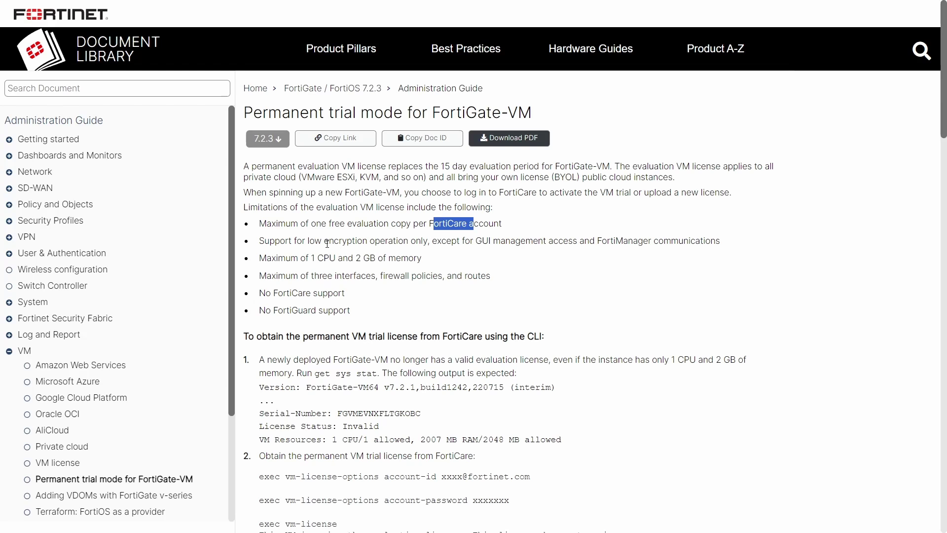
{"action": "left_click_drag", "start_coordinate": [324, 241], "coordinate": [390, 242]}
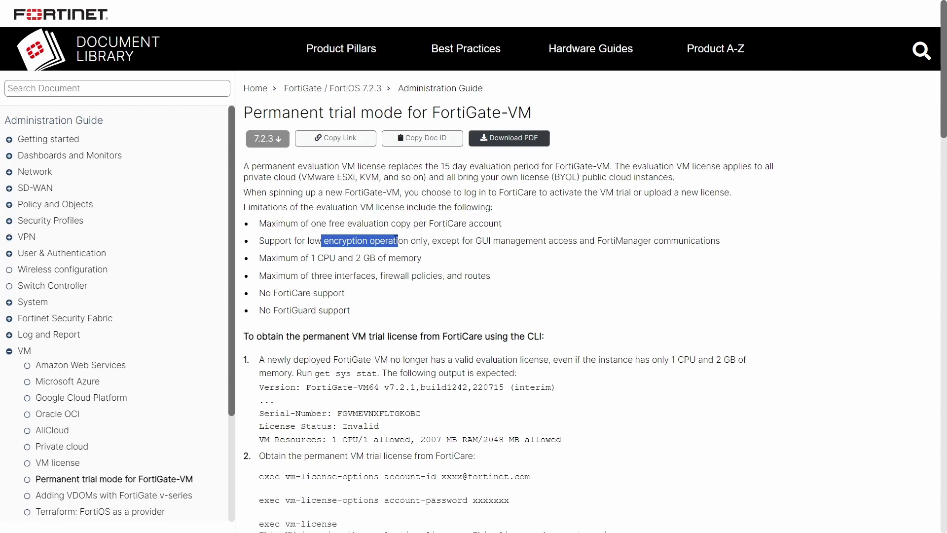
{"action": "left_click_drag", "start_coordinate": [291, 259], "coordinate": [396, 257]}
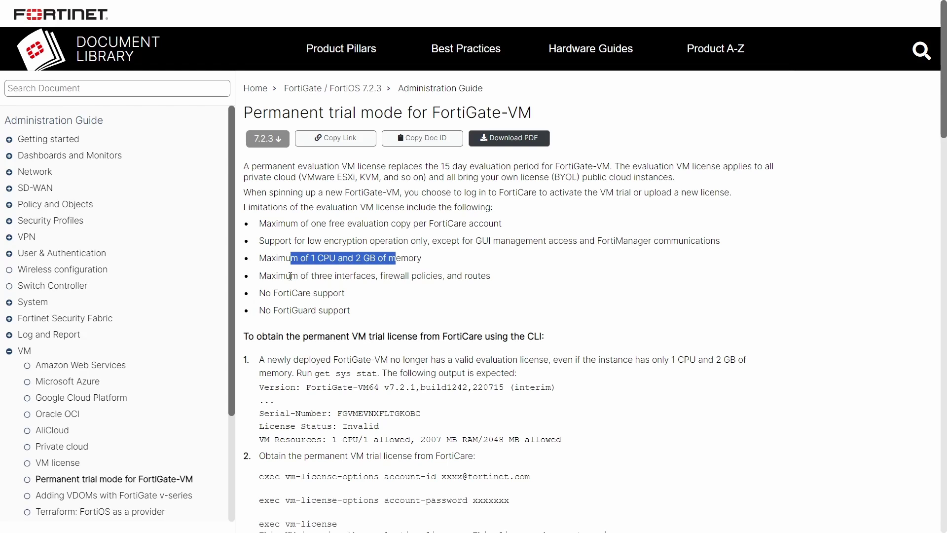
{"action": "left_click_drag", "start_coordinate": [292, 276], "coordinate": [490, 275]}
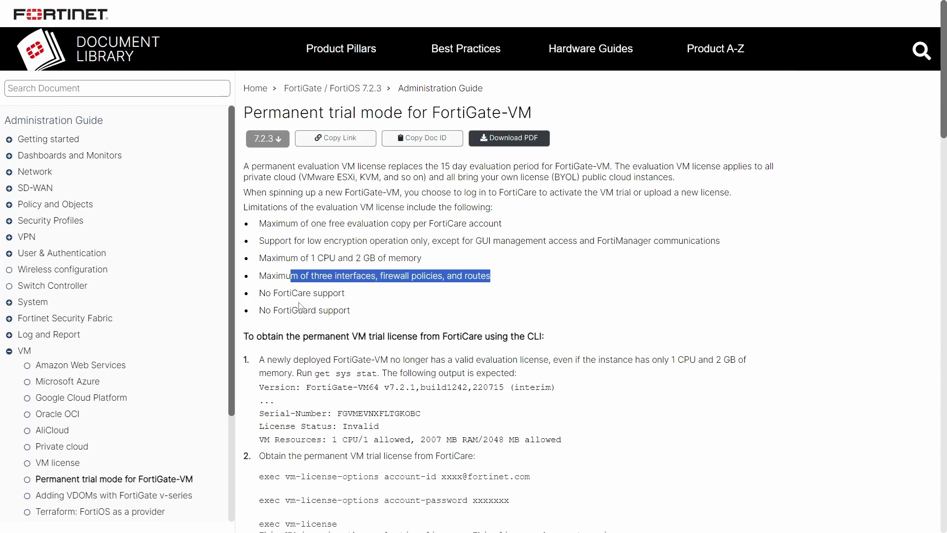
{"action": "left_click_drag", "start_coordinate": [293, 293], "coordinate": [321, 312]}
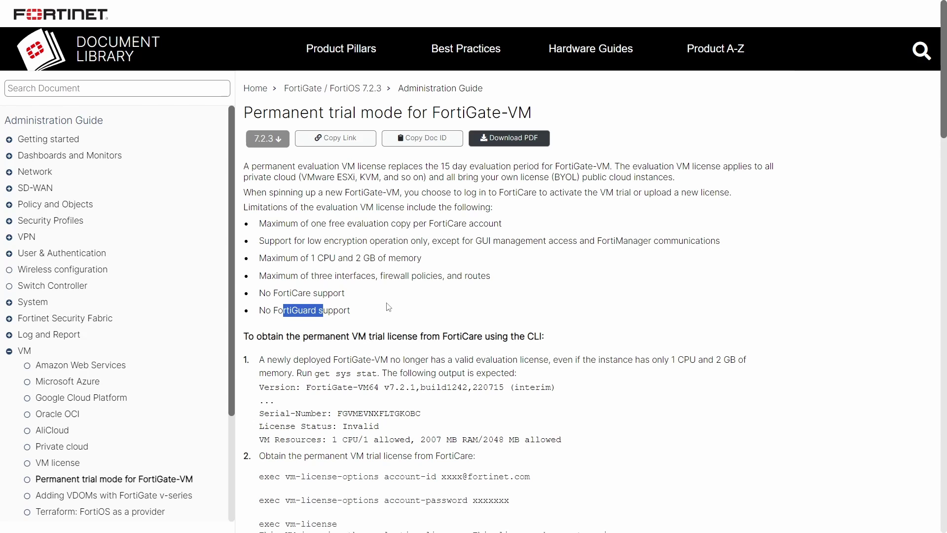
Review the failed license download forum post and the FortiGuard MTU knowledge base article.
{"action": "key", "text": "ctrl+Tab"}
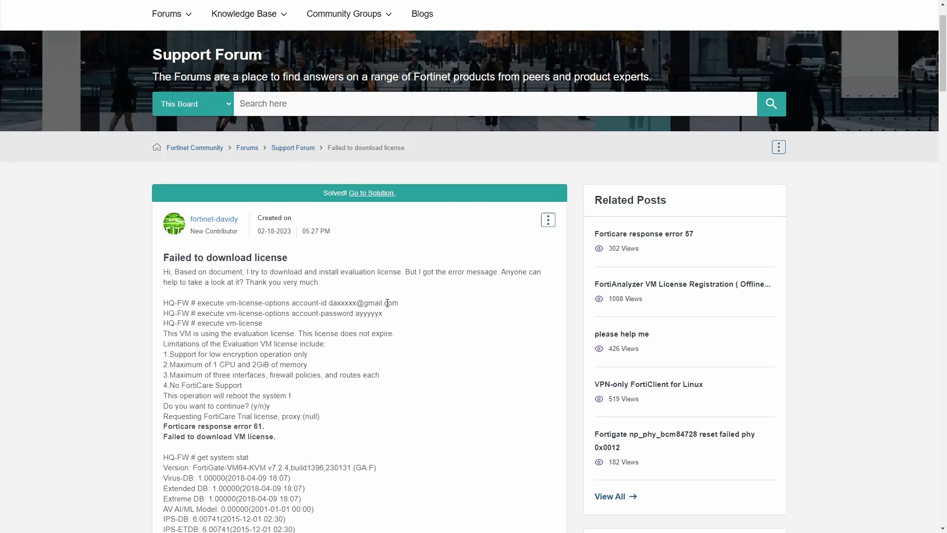
{"action": "scroll", "coordinate": [347, 267], "scroll_direction": "down", "scroll_amount": 6}
{"action": "scroll", "coordinate": [346, 267], "scroll_direction": "down", "scroll_amount": 3}
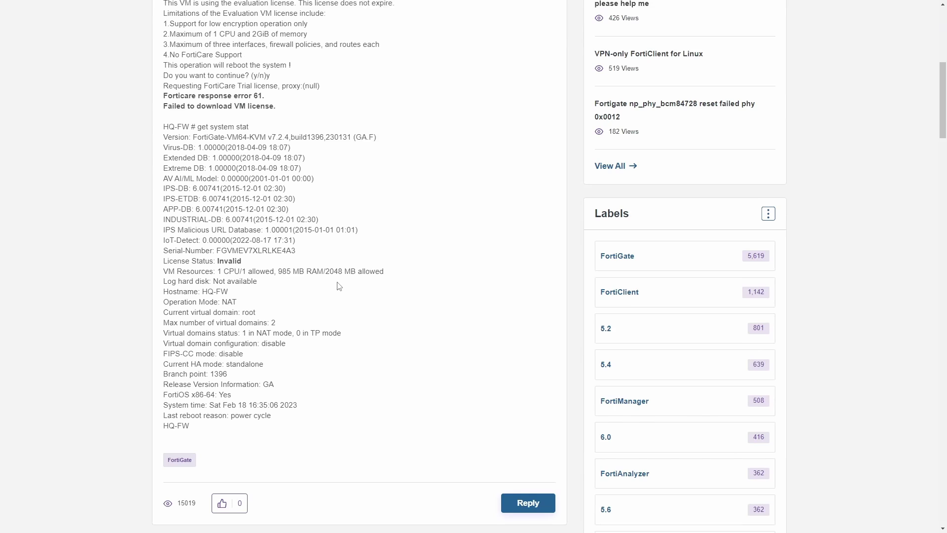
{"action": "scroll", "coordinate": [346, 274], "scroll_direction": "up", "scroll_amount": 2}
{"action": "scroll", "coordinate": [356, 281], "scroll_direction": "up", "scroll_amount": 6}
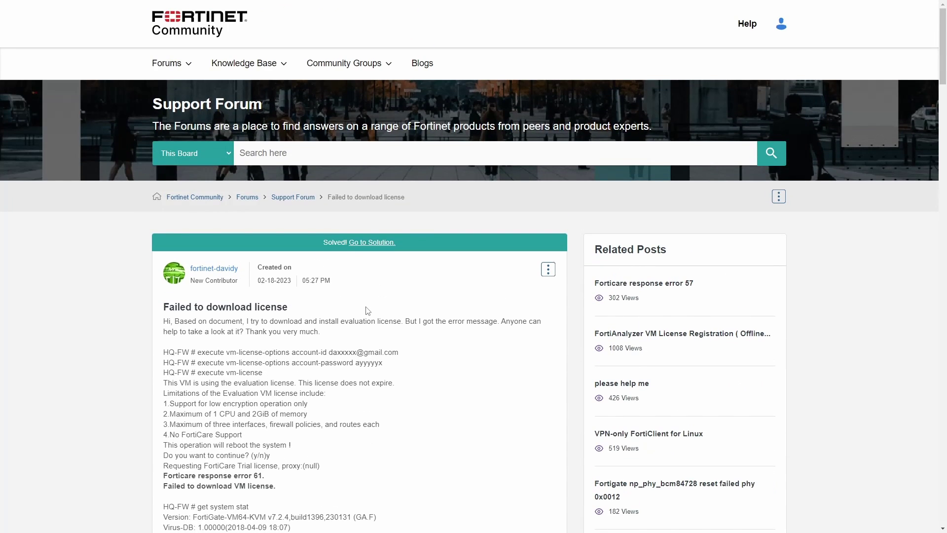
{"action": "key", "text": "ctrl+Tab"}
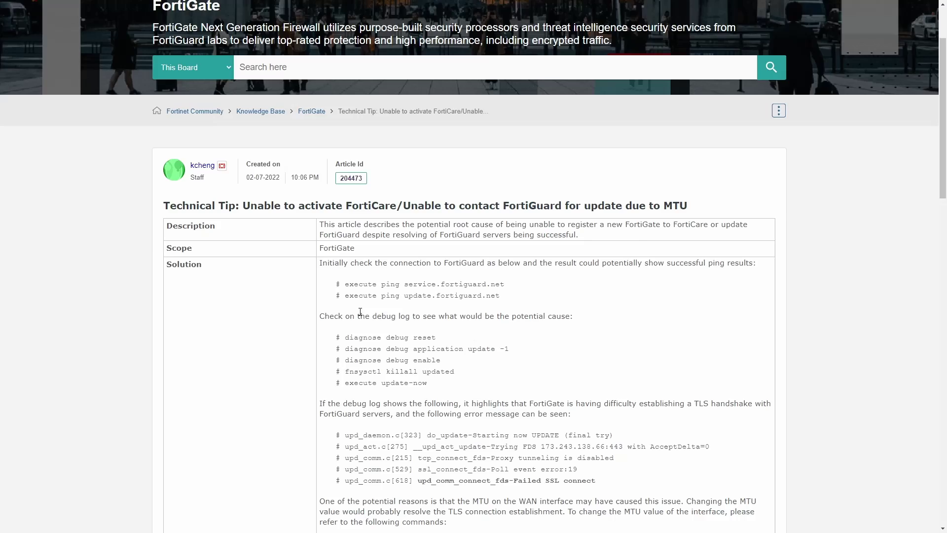
{"action": "key", "text": "ctrl+Tab"}
{"action": "key", "text": "ctrl+Tab"}
{"action": "key", "text": "ctrl+Tab"}
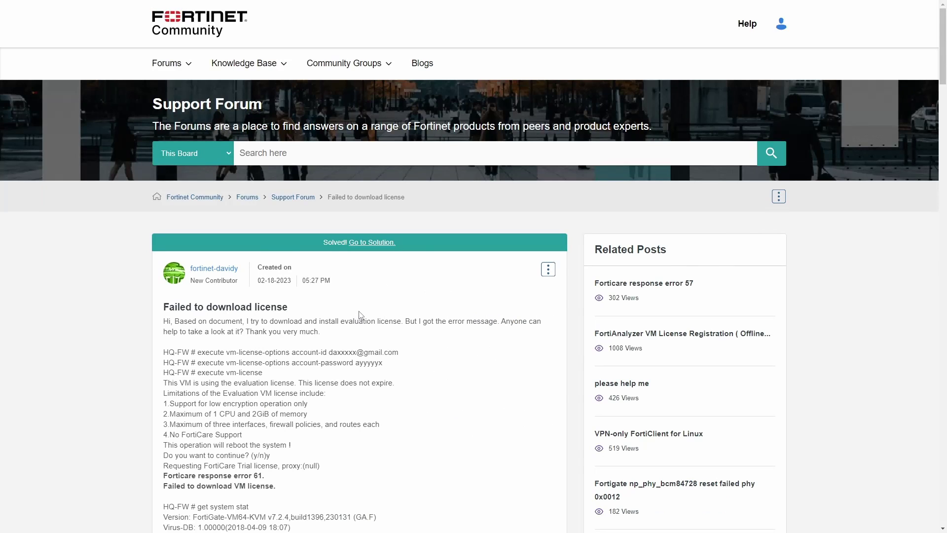
{"action": "key", "text": "ctrl+Tab"}
{"action": "scroll", "coordinate": [415, 340], "scroll_direction": "down", "scroll_amount": 2}
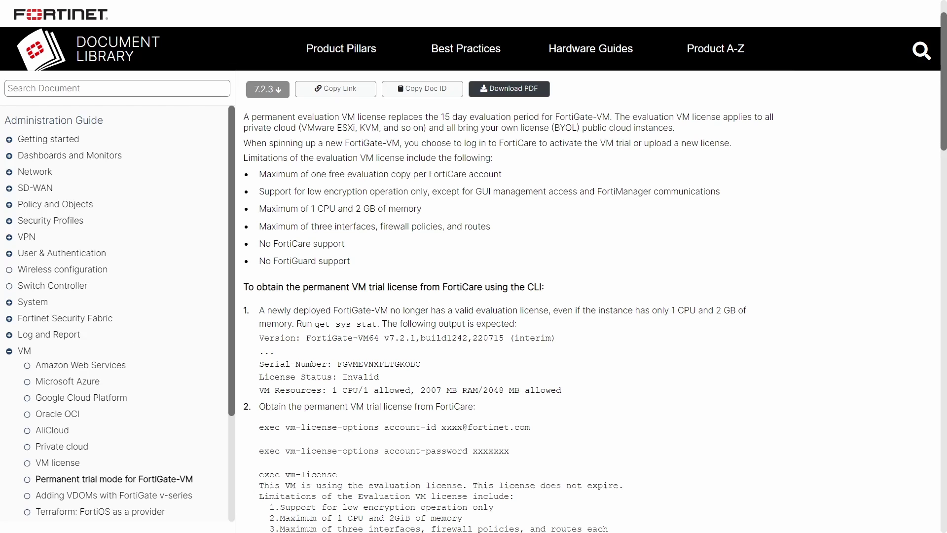
Move past the FortiCloud login page to the EVE-NG lab topology tab.
{"action": "key", "text": "ctrl+Tab"}
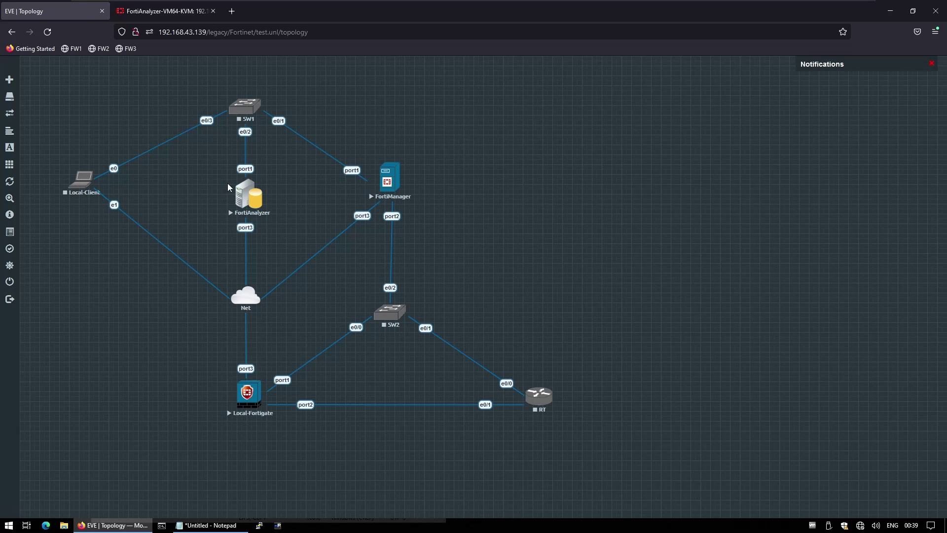
Open the FortiAnalyzer node console beside the topology, log in as admin and set a new password.
{"action": "left_click", "coordinate": [246, 195]}
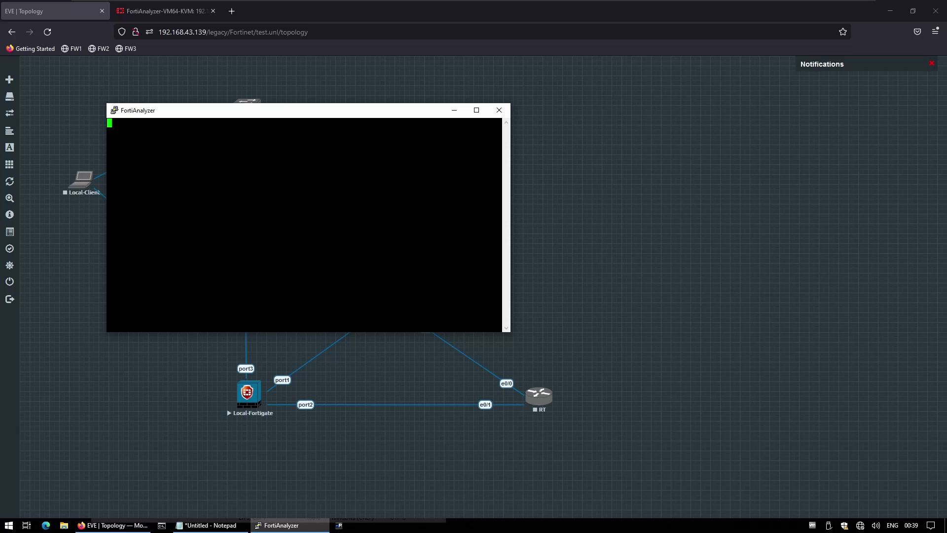
{"action": "mouse_move", "coordinate": [277, 109]}
{"action": "left_mouse_down"}
{"action": "mouse_move", "coordinate": [575, 104]}
{"action": "mouse_move", "coordinate": [590, 77]}
{"action": "left_mouse_up"}
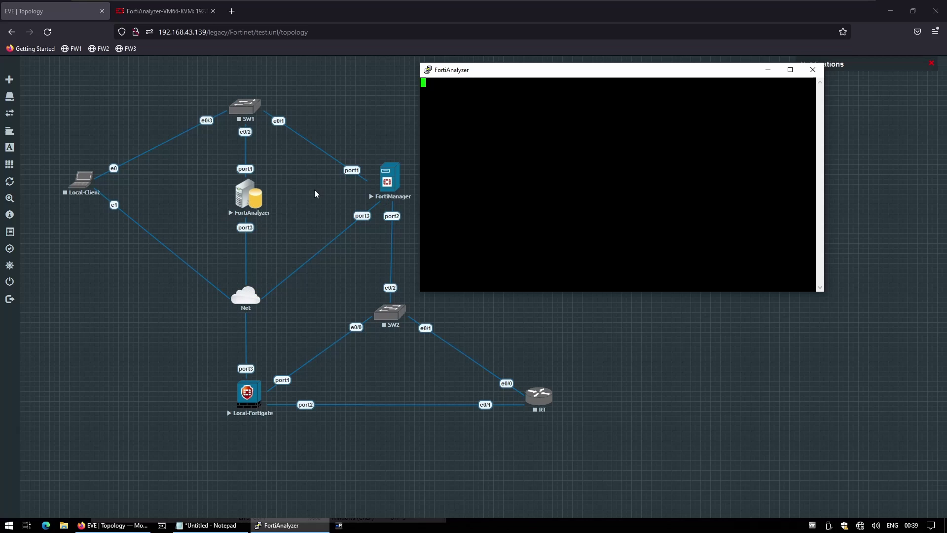
{"action": "key", "text": "Return"}
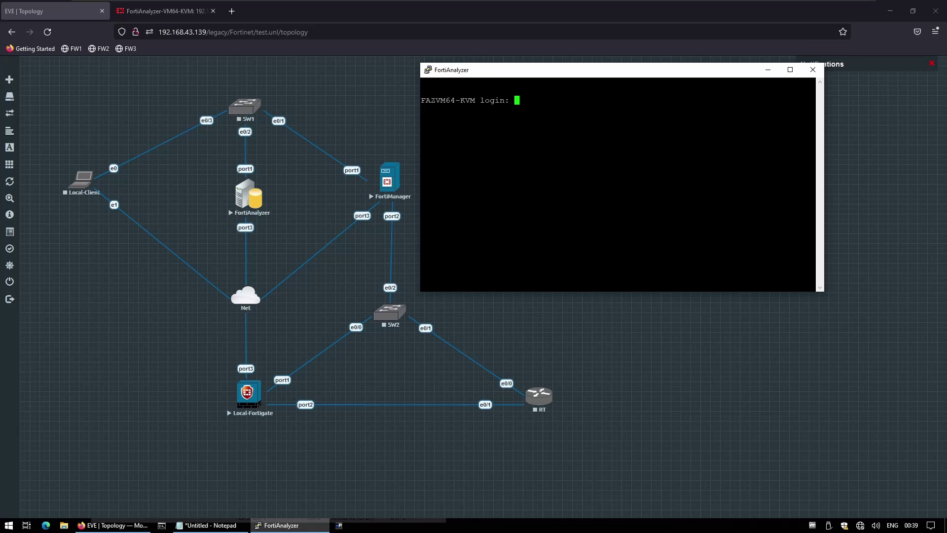
{"action": "key", "text": "Return"}
{"action": "key", "text": "Return"}
{"action": "key", "text": "Return"}
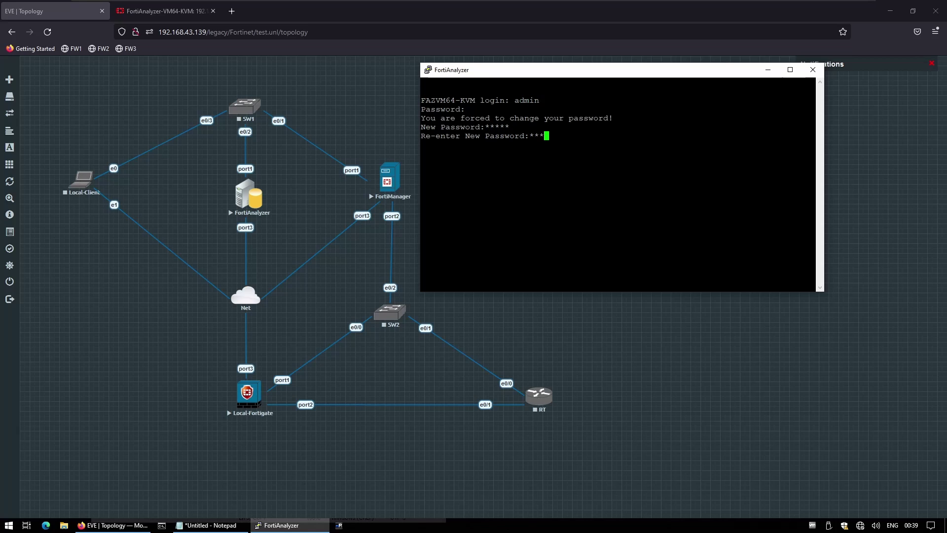
{"action": "key", "text": "Return"}
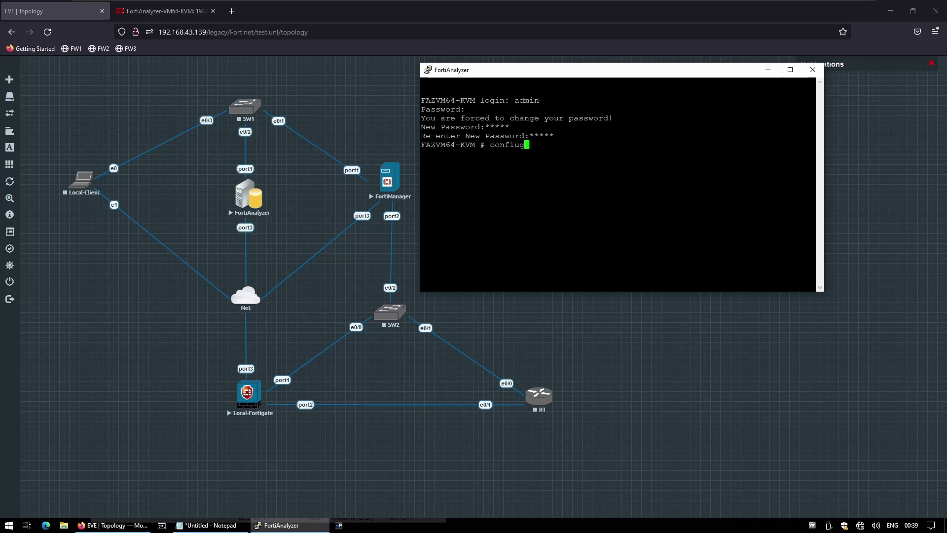
Assign FortiAnalyzer port3 the address 192.168.43.202/24.
{"action": "key", "text": "BackSpace"}
{"action": "key", "text": "BackSpace"}
{"action": "type", "text": "g sys"}
{"action": "type", "text": " int"}
{"action": "key", "text": "Return"}
{"action": "type", "text": "edit port3"}
{"action": "key", "text": "Return"}
{"action": "type", "text": "s"}
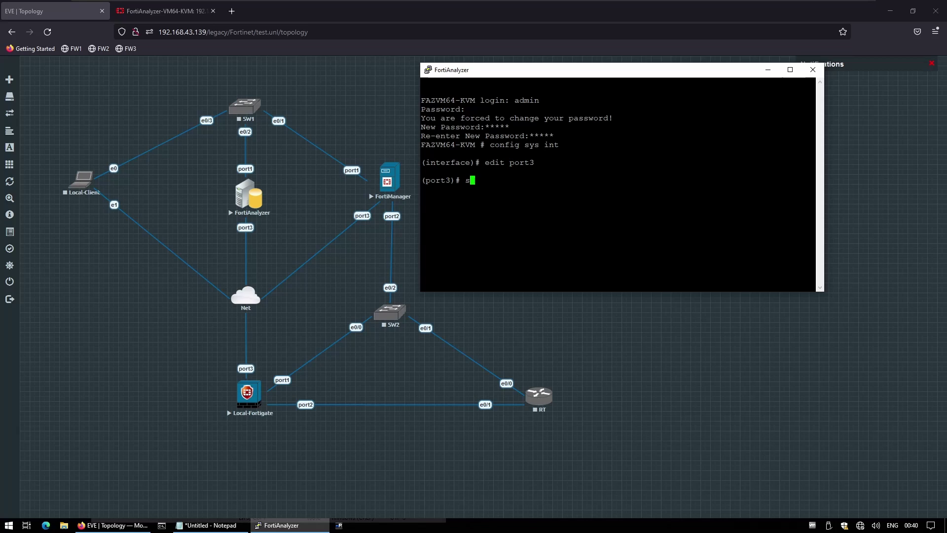
{"action": "type", "text": "et ip 192."}
{"action": "type", "text": "1."}
{"action": "key", "text": "BackSpace"}
{"action": "key", "text": "BackSpace"}
{"action": "type", "text": ".16"}
{"action": "type", "text": "8.43.20"}
{"action": "type", "text": "2/24"}
{"action": "key", "text": "Return"}
{"action": "type", "text": "set "}
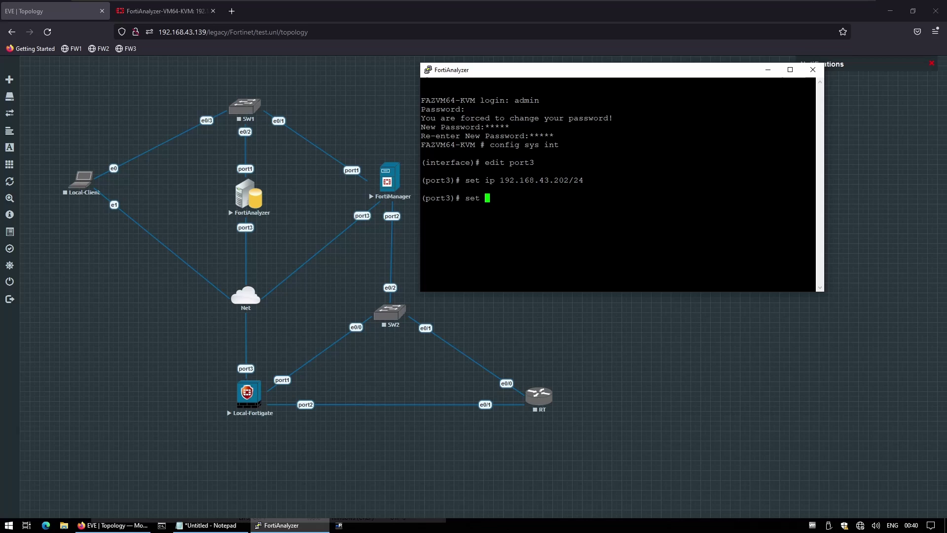
{"action": "type", "text": "allowaccess ping"}
{"action": "type", "text": " htp"}
Allow ping and HTTPS on port3 and save the interface settings.
{"action": "key", "text": "BackSpace"}
{"action": "type", "text": "tps"}
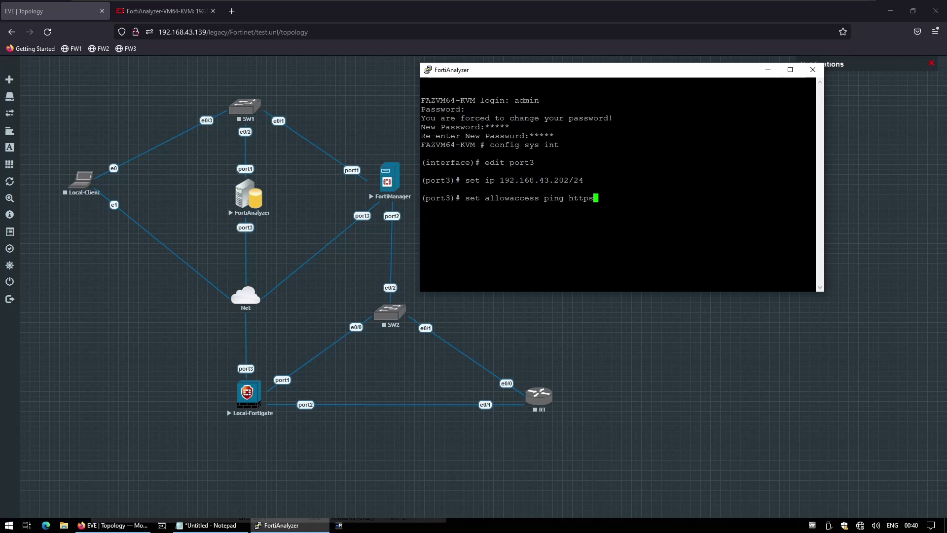
{"action": "key", "text": "Return"}
{"action": "type", "text": "next"}
{"action": "key", "text": "Return"}
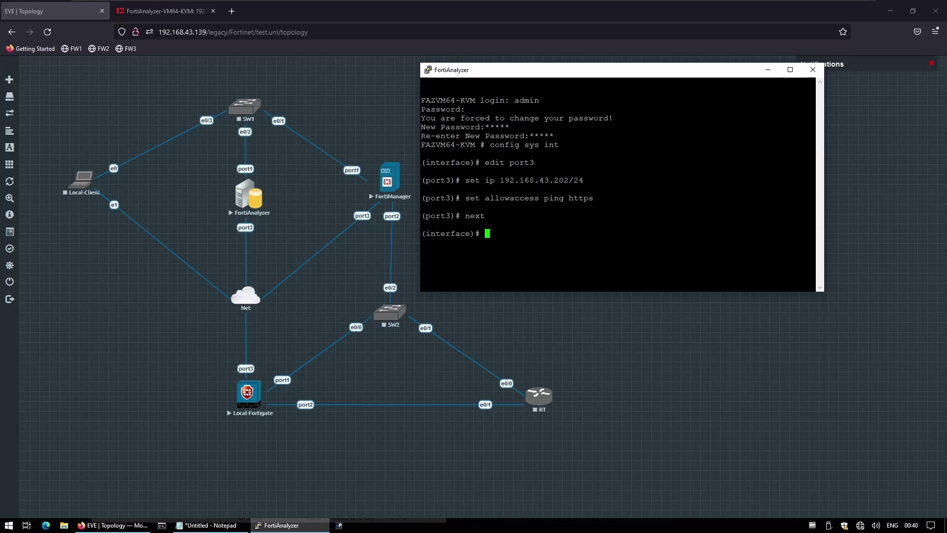
{"action": "type", "text": "end"}
{"action": "key", "text": "Return"}
{"action": "type", "text": "confuig"}
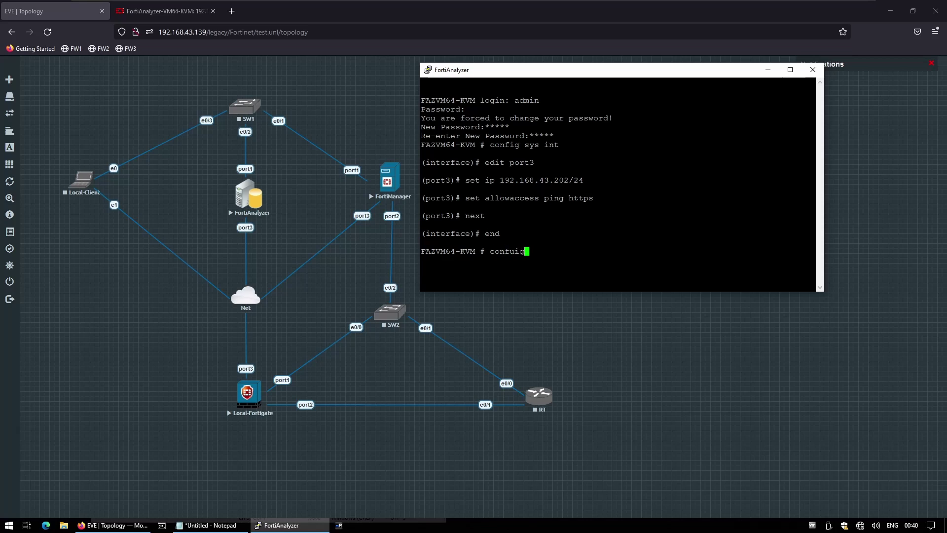
{"action": "key", "text": "BackSpace"}
{"action": "key", "text": "BackSpace"}
{"action": "key", "text": "BackSpace"}
{"action": "type", "text": "ig route"}
{"action": "key", "text": "BackSpace"}
{"action": "key", "text": "BackSpace"}
{"action": "key", "text": "BackSpace"}
{"action": "key", "text": "BackSpace"}
{"action": "key", "text": "BackSpace"}
{"action": "type", "text": "s"}
{"action": "type", "text": "ys route"}
Add static route 0 out port3 with gateway 192.168.43.2.
{"action": "key", "text": "Return"}
{"action": "type", "text": "edit 0"}
{"action": "key", "text": "Return"}
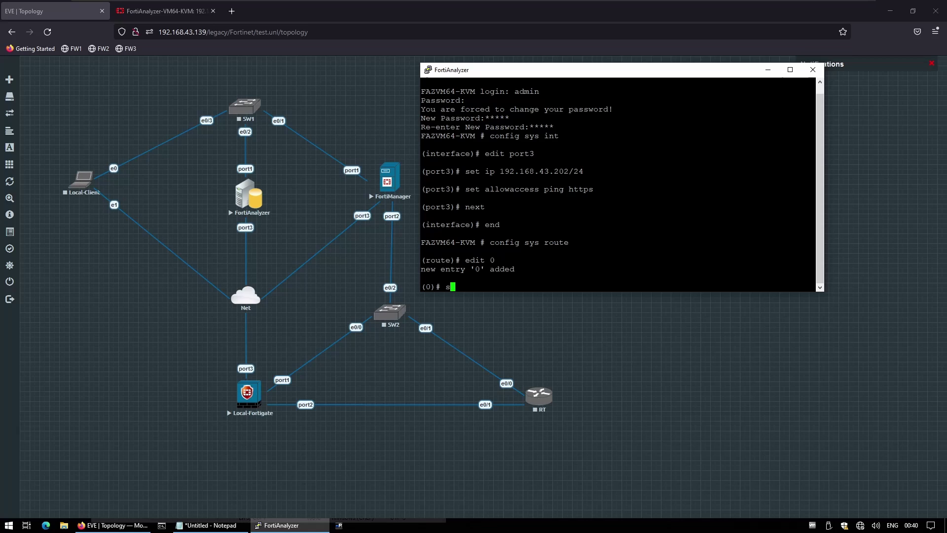
{"action": "type", "text": "set device p"}
{"action": "type", "text": "ort3"}
{"action": "key", "text": "Return"}
{"action": "type", "text": "set "}
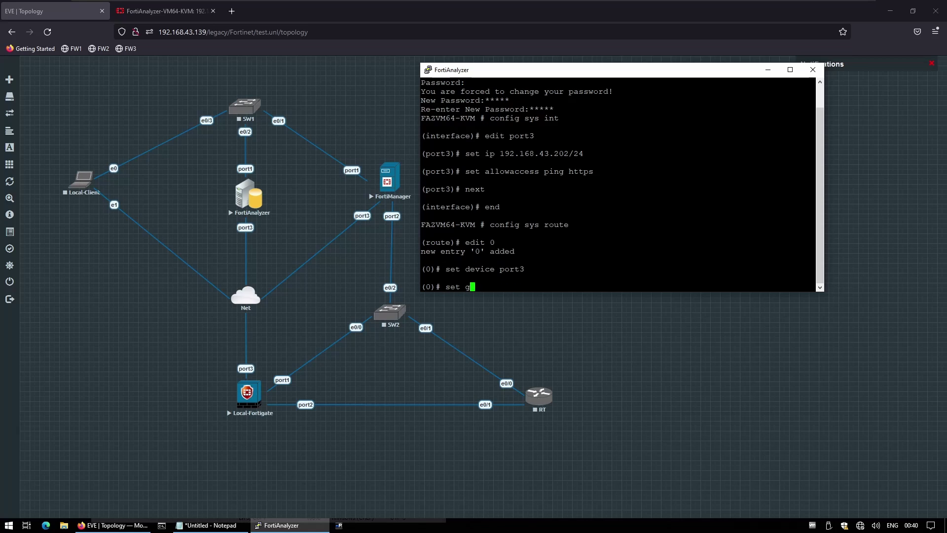
{"action": "type", "text": "gateway 192.168."}
{"action": "type", "text": "43.2"}
{"action": "key", "text": "Return"}
{"action": "type", "text": "next"}
{"action": "key", "text": "Return"}
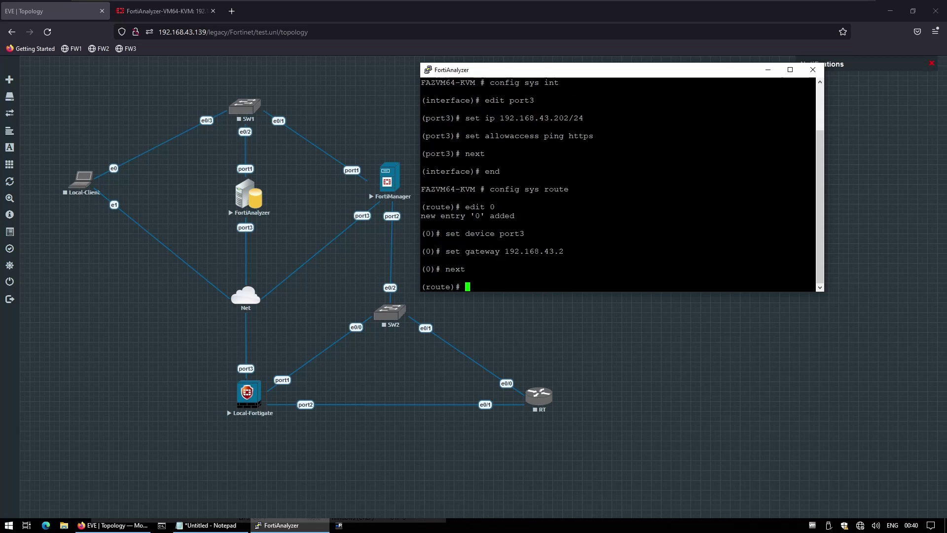
{"action": "type", "text": "end"}
{"action": "key", "text": "Return"}
{"action": "type", "text": "config"}
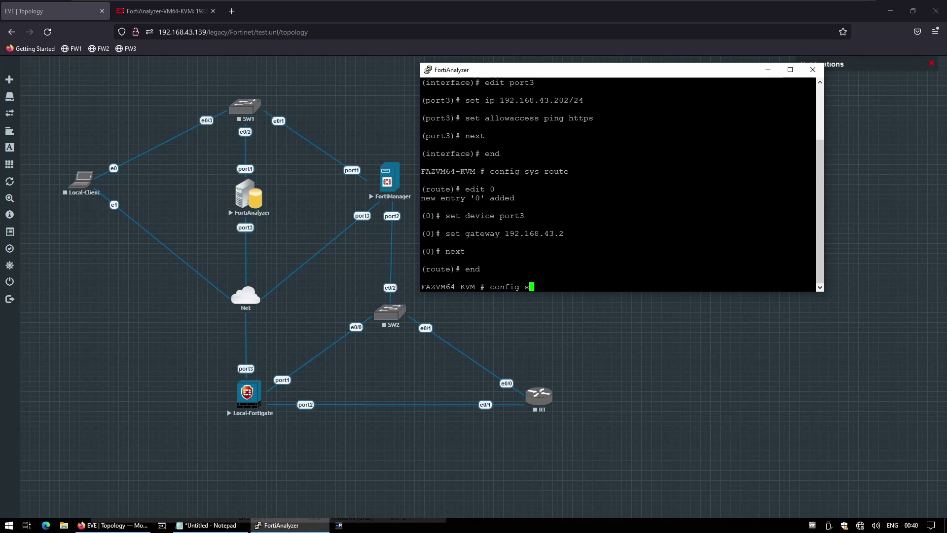
{"action": "type", "text": " sys dns"}
Set primary DNS to 192.168.43.2 and verify internet access by pinging 8.8.8.8.
{"action": "key", "text": "Return"}
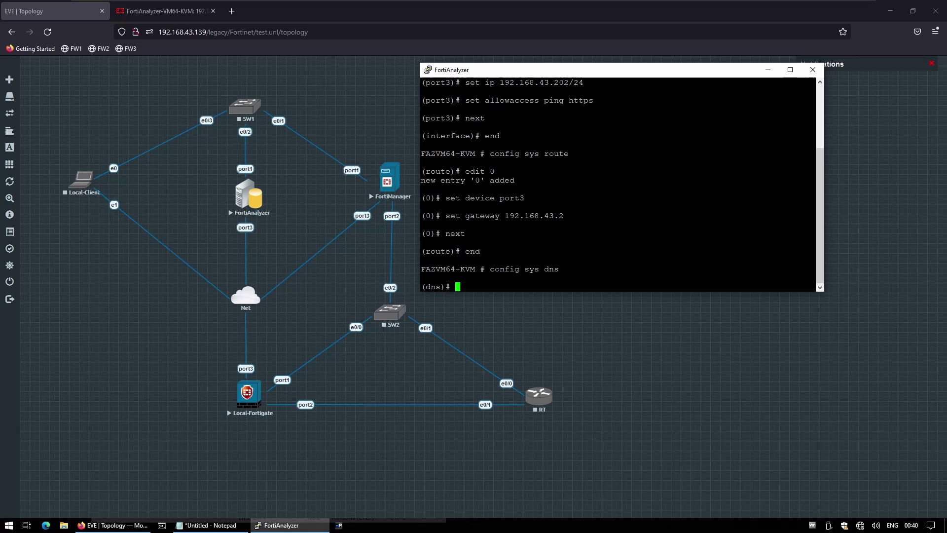
{"action": "type", "text": "set prim "}
{"action": "type", "text": "192.168."}
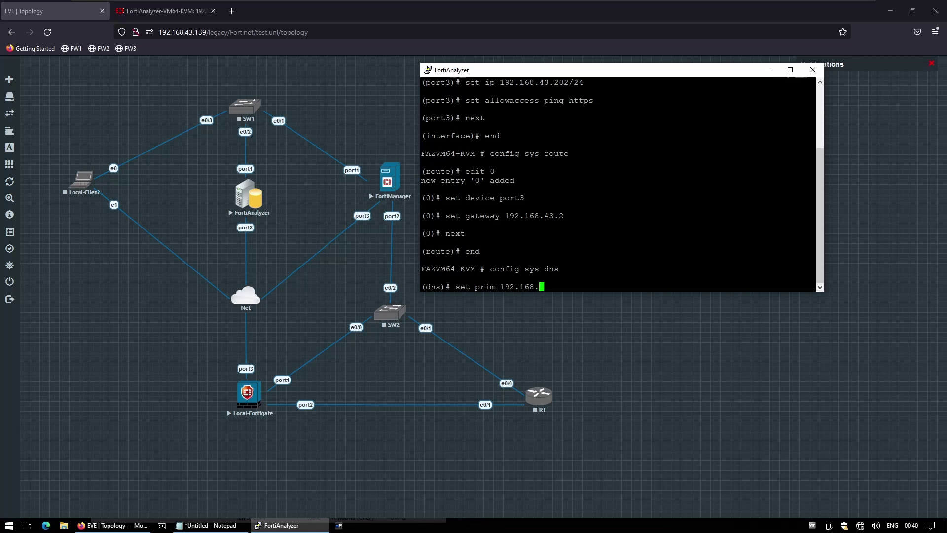
{"action": "type", "text": "43.2"}
{"action": "key", "text": "Return"}
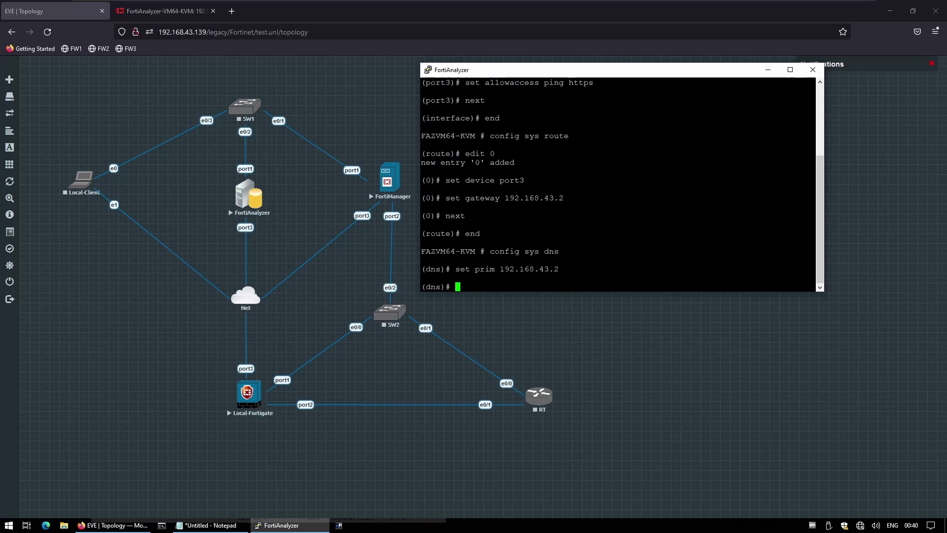
{"action": "type", "text": "end"}
{"action": "key", "text": "Return"}
{"action": "key", "text": "Return"}
{"action": "type", "text": "ex"}
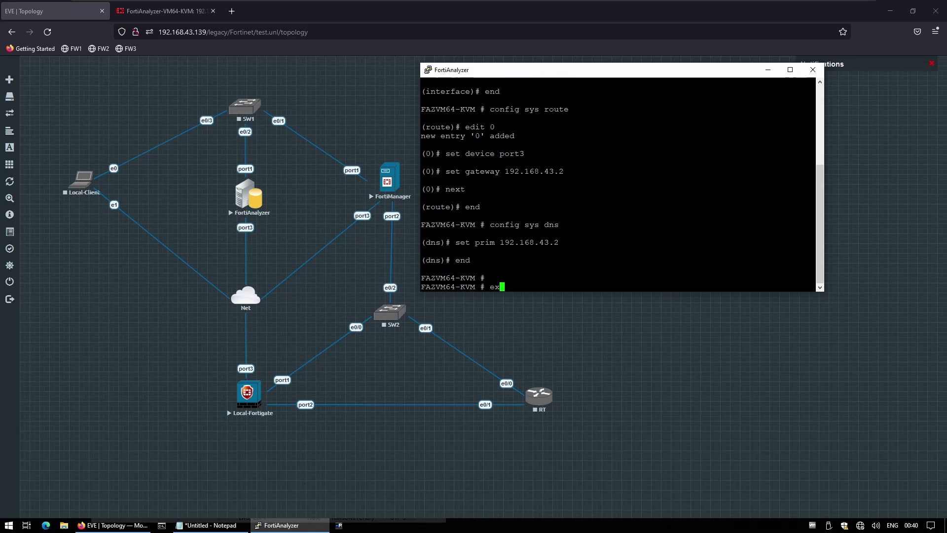
{"action": "type", "text": "ec ping 8.8"}
{"action": "type", "text": ".8.8"}
{"action": "key", "text": "Return"}
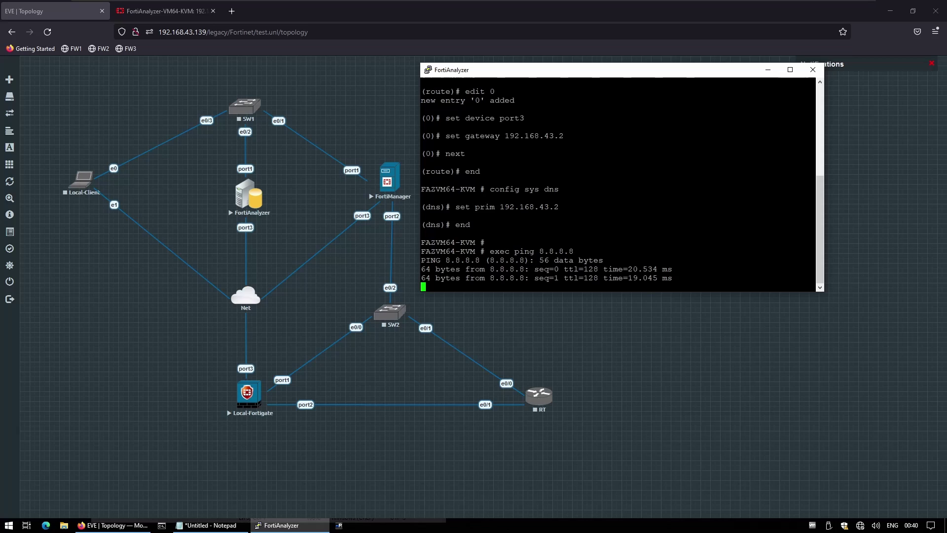
{"action": "key", "text": "ctrl+c"}
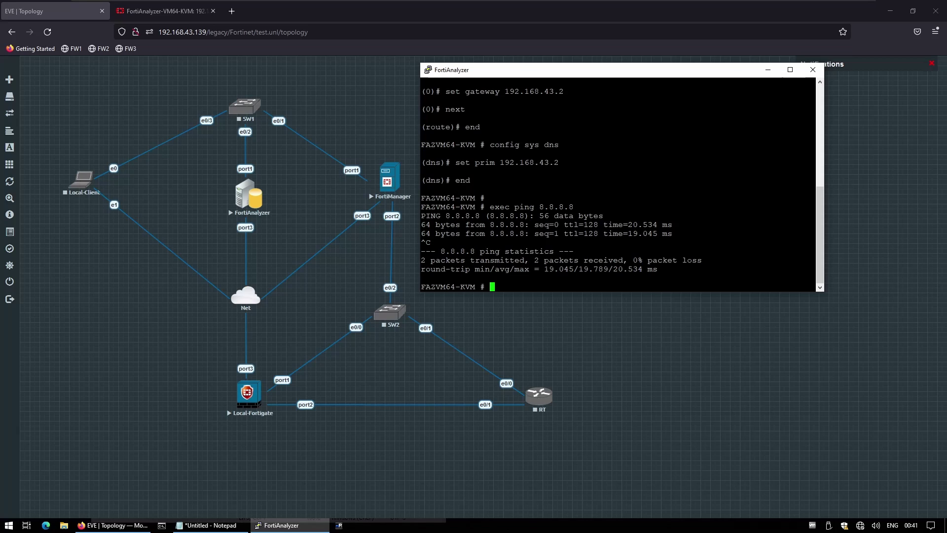
Load FortiAnalyzer at 192.168.43.202 and get past the certificate warning.
{"action": "left_click", "coordinate": [181, 11]}
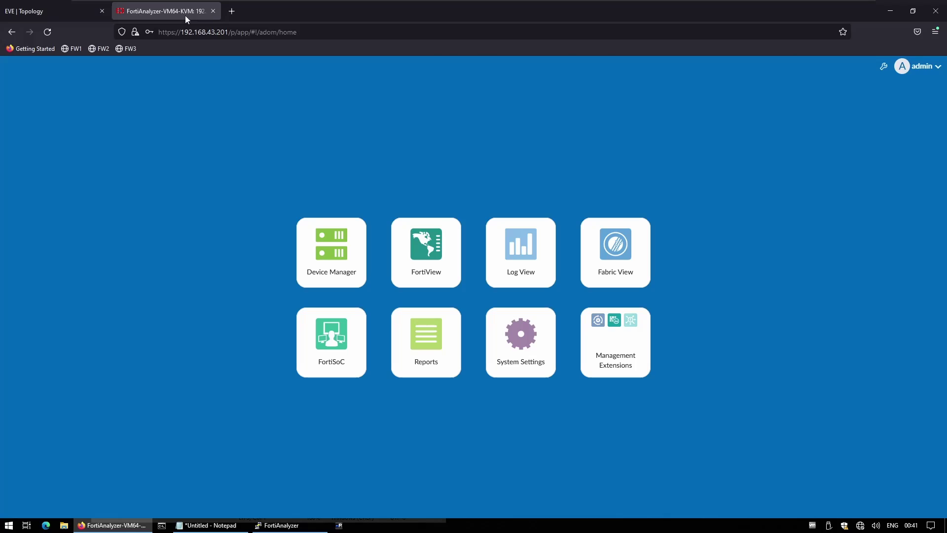
{"action": "left_click_drag", "start_coordinate": [297, 32], "coordinate": [221, 31]}
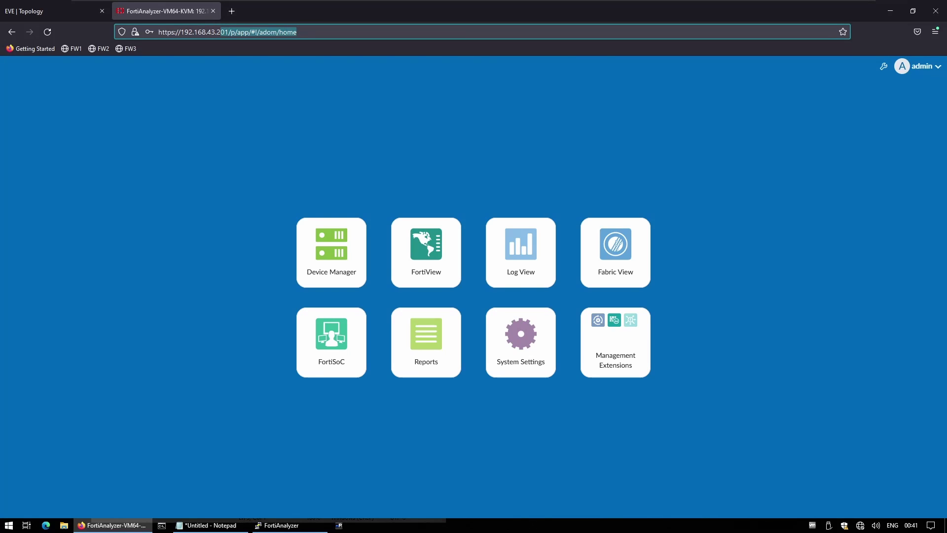
{"action": "type", "text": "02"}
{"action": "key", "text": "Return"}
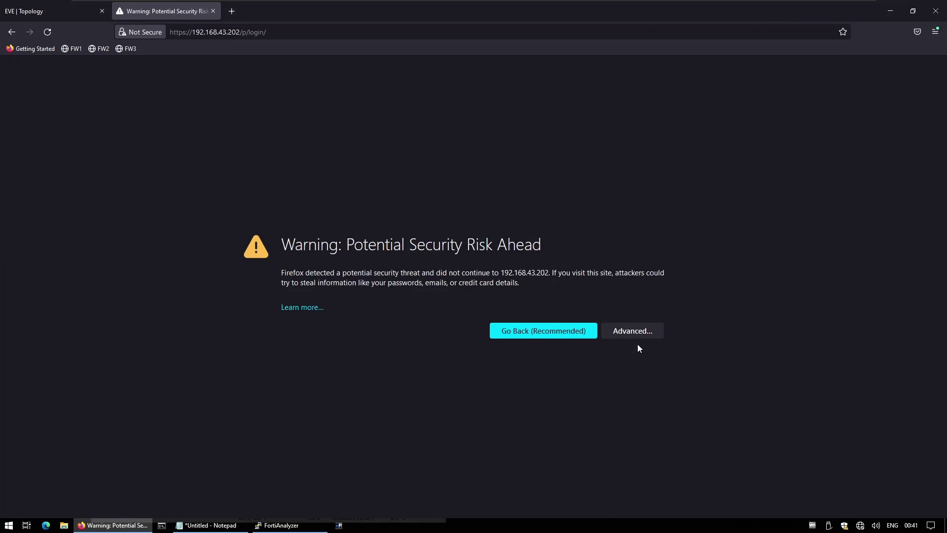
{"action": "left_click", "coordinate": [646, 330]}
{"action": "left_click", "coordinate": [583, 493]}
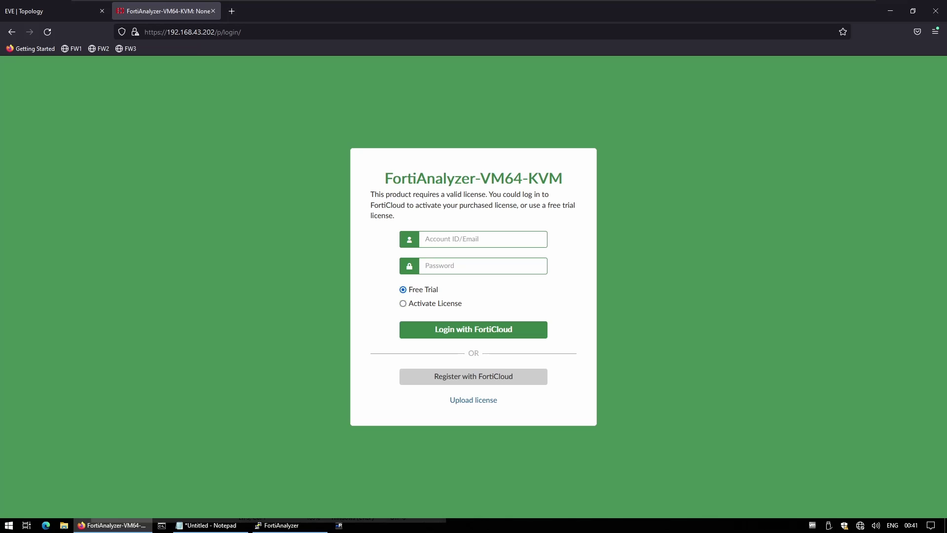
Log in with FortiCloud credentials for a free trial and accept the license agreement.
{"action": "key", "text": "Tab"}
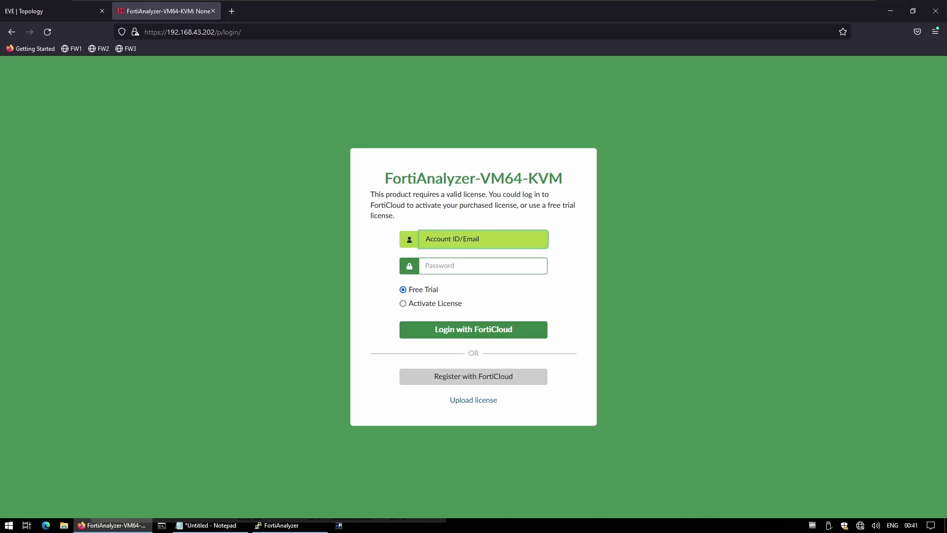
{"action": "key", "text": "Tab"}
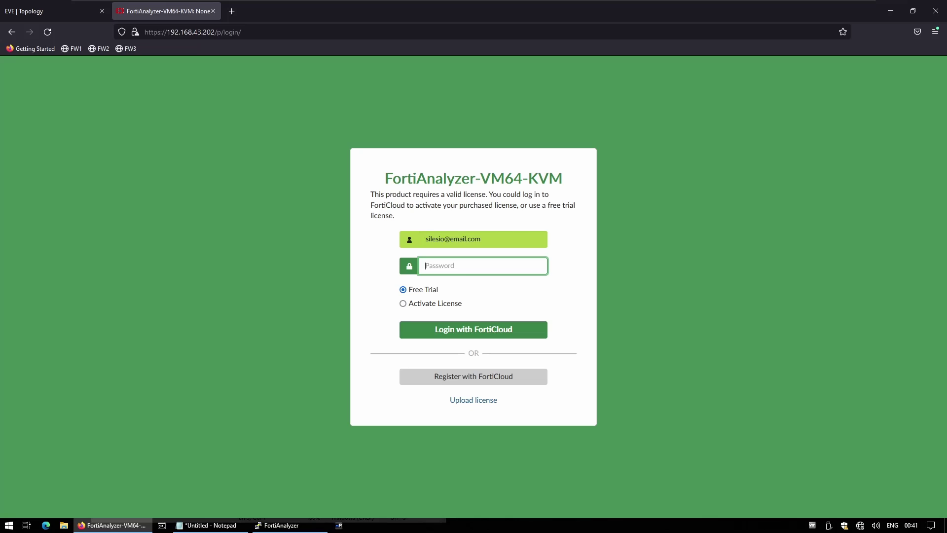
{"action": "type", "text": "•••••••••••••"}
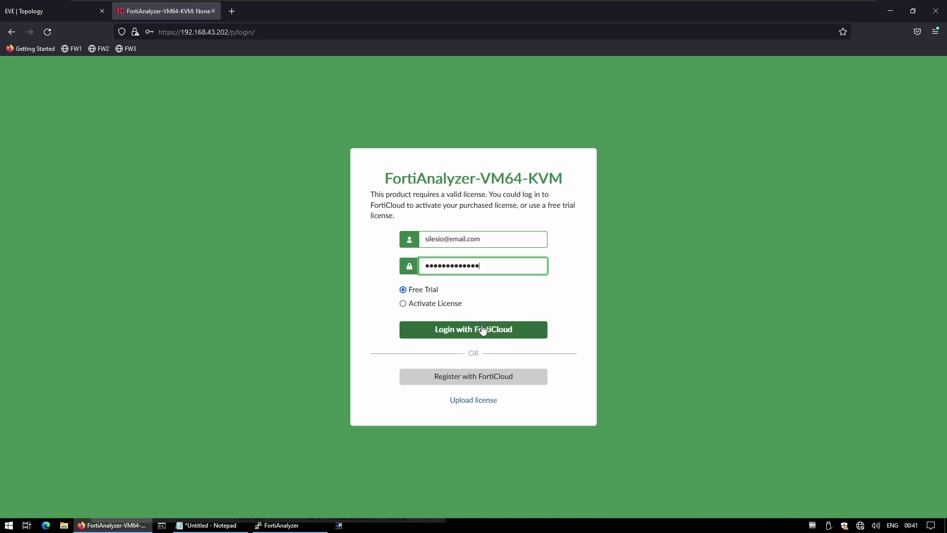
{"action": "left_click", "coordinate": [488, 331]}
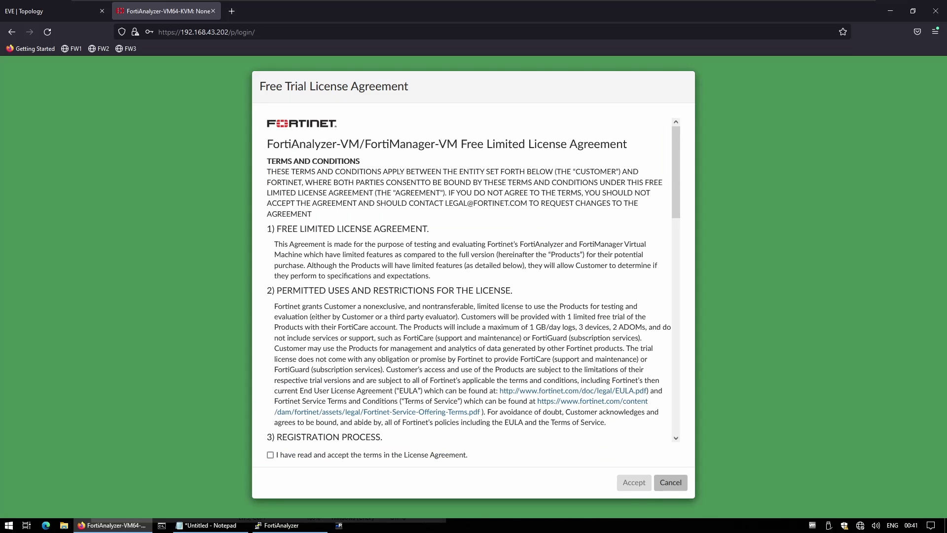
{"action": "mouse_move", "coordinate": [676, 174]}
{"action": "left_mouse_down"}
{"action": "mouse_move", "coordinate": [691, 363]}
{"action": "mouse_move", "coordinate": [675, 422]}
{"action": "left_mouse_up"}
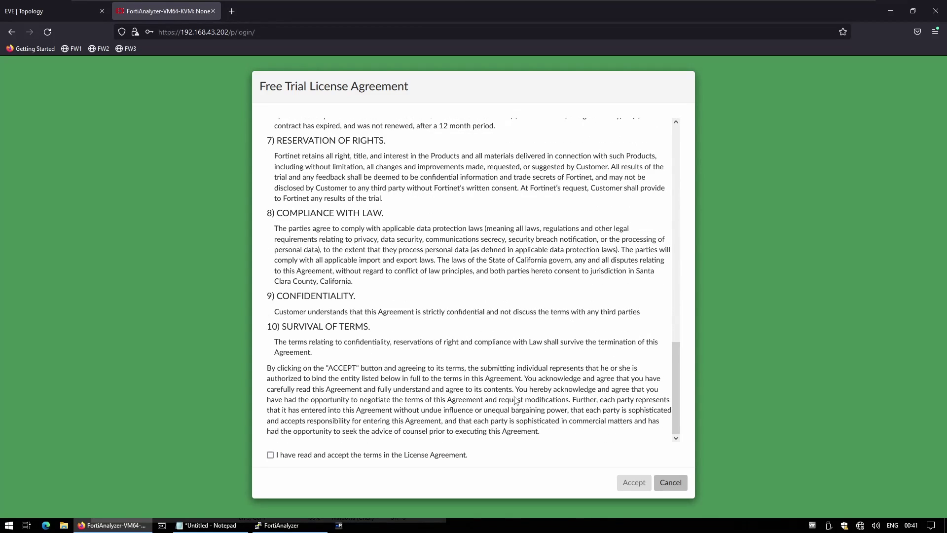
{"action": "left_click", "coordinate": [270, 455]}
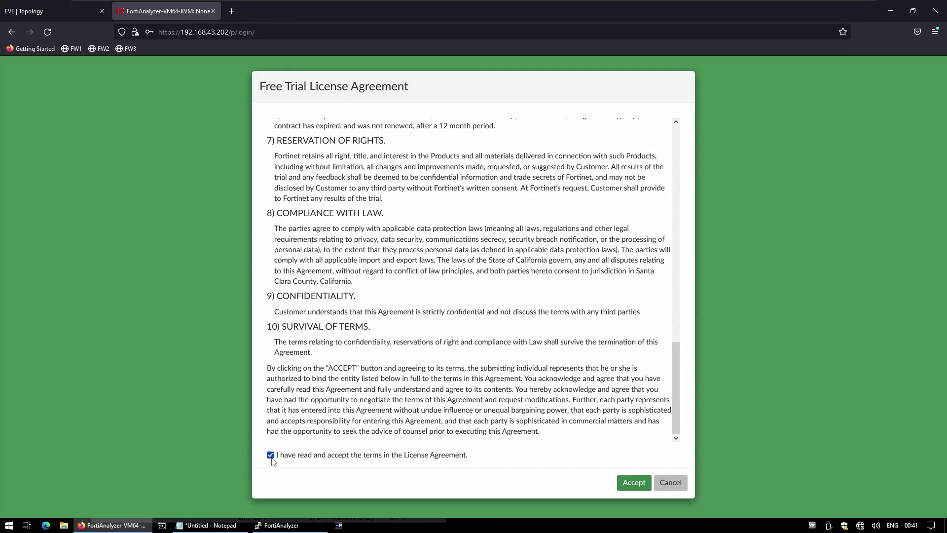
{"action": "left_click", "coordinate": [634, 482]}
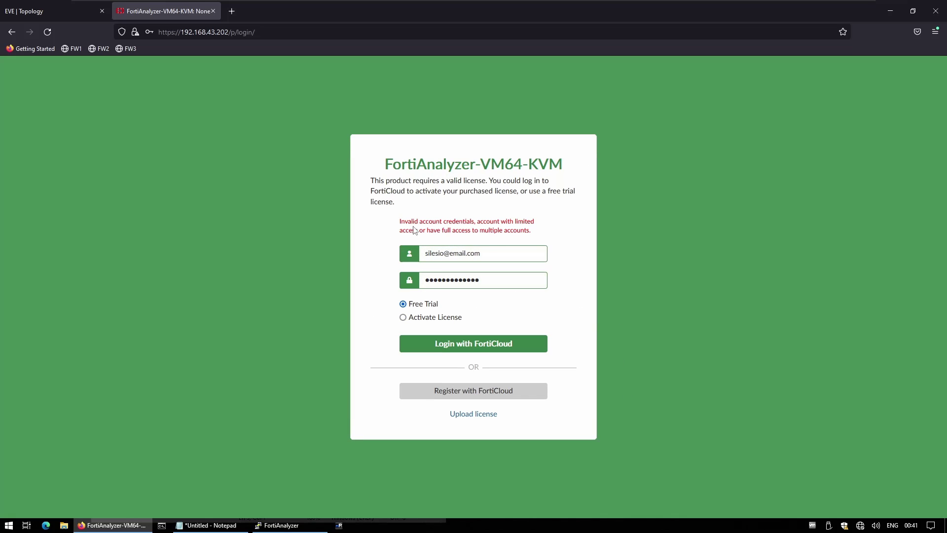
{"action": "left_click", "coordinate": [451, 253]}
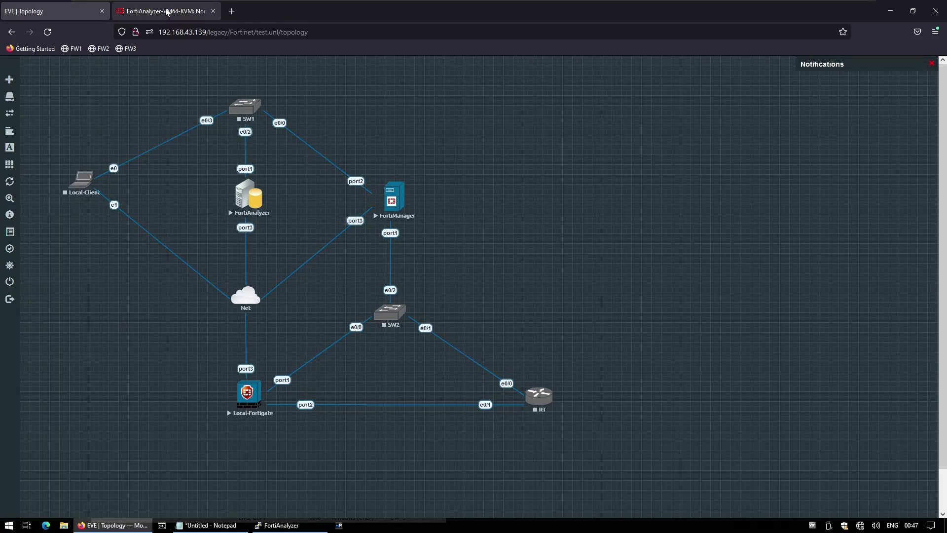
Reload the FortiAnalyzer page and proceed past the self-signed certificate warning to the login page.
{"action": "left_click", "coordinate": [166, 12]}
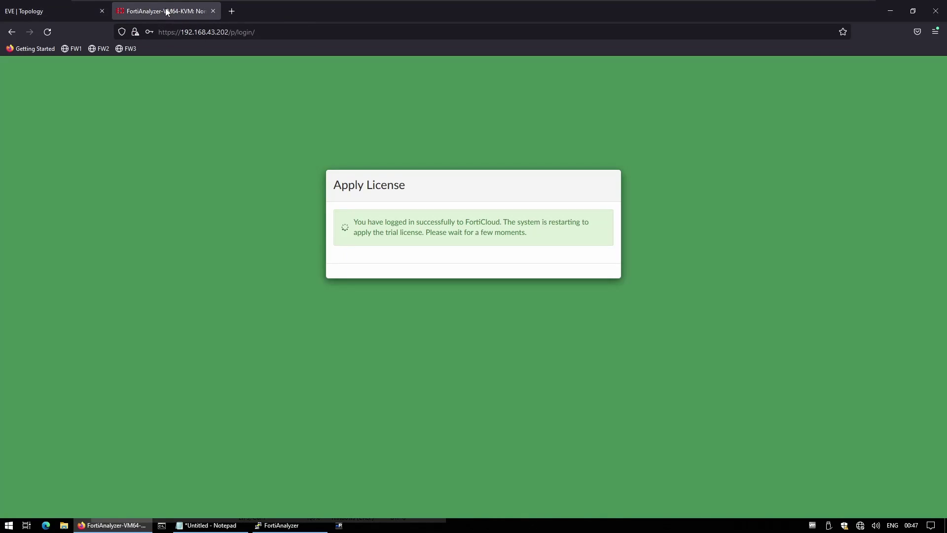
{"action": "left_click", "coordinate": [48, 32]}
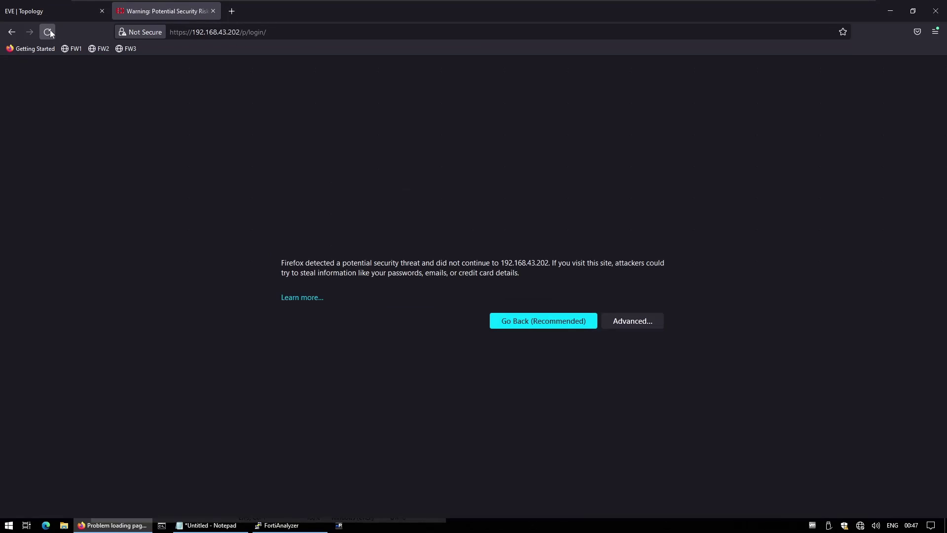
{"action": "left_click", "coordinate": [641, 332]}
{"action": "left_click", "coordinate": [592, 490]}
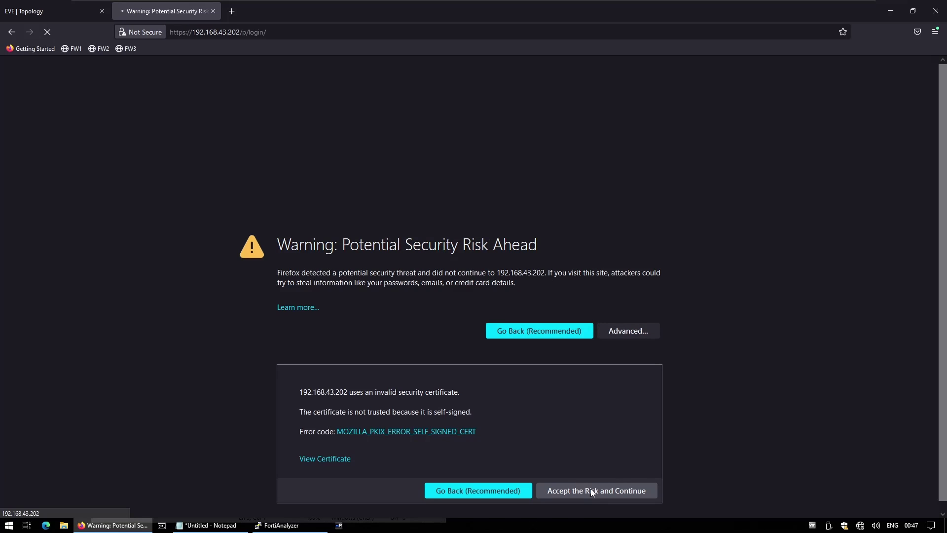
{"action": "left_click", "coordinate": [596, 490]}
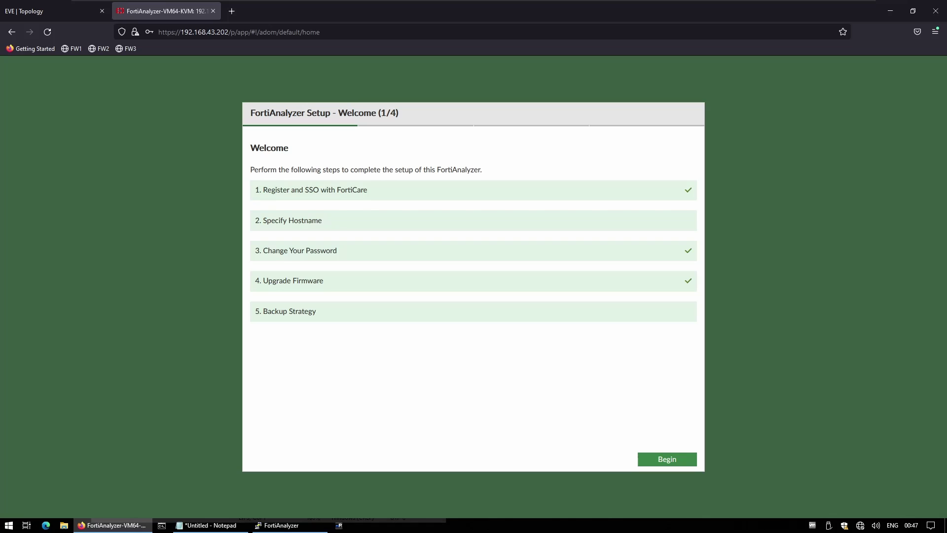
Complete the setup wizard with hostname FortiAnalyzer and Automatic System Backup switched off.
{"action": "left_click", "coordinate": [666, 460]}
{"action": "left_click", "coordinate": [525, 191]}
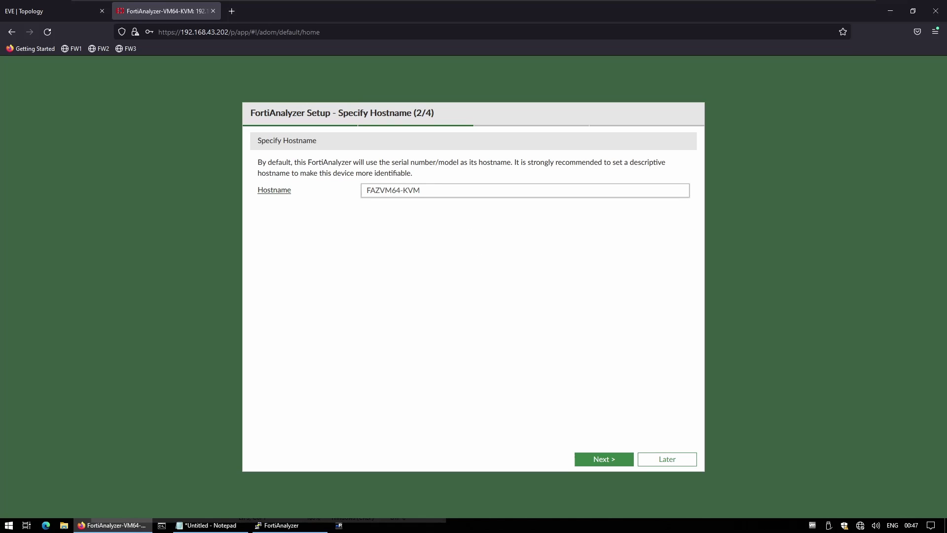
{"action": "key", "text": "ctrl+a"}
{"action": "type", "text": "F"}
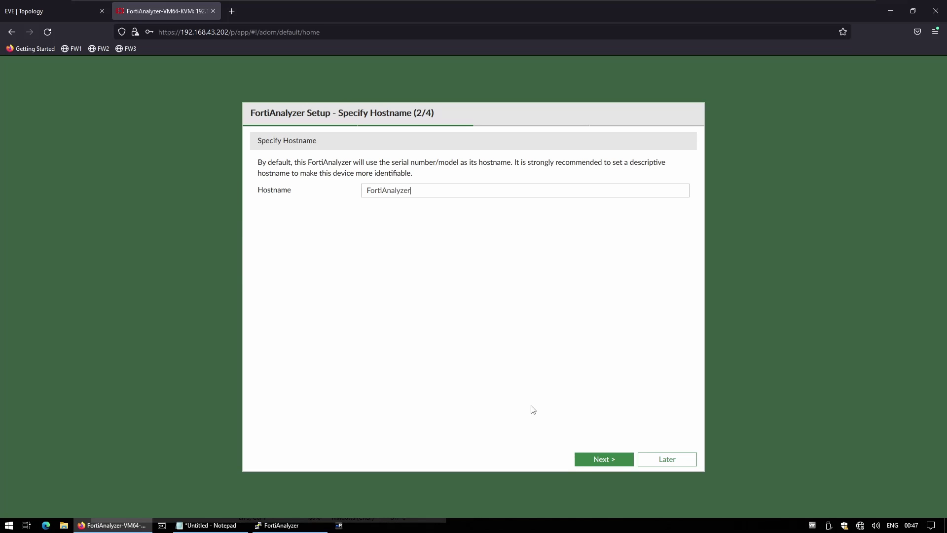
{"action": "left_click", "coordinate": [603, 459]}
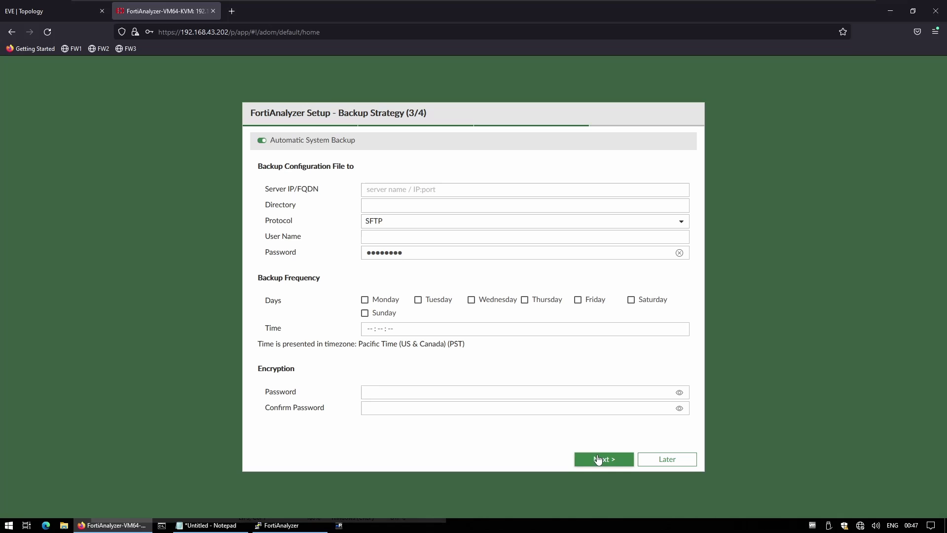
{"action": "left_click", "coordinate": [262, 140]}
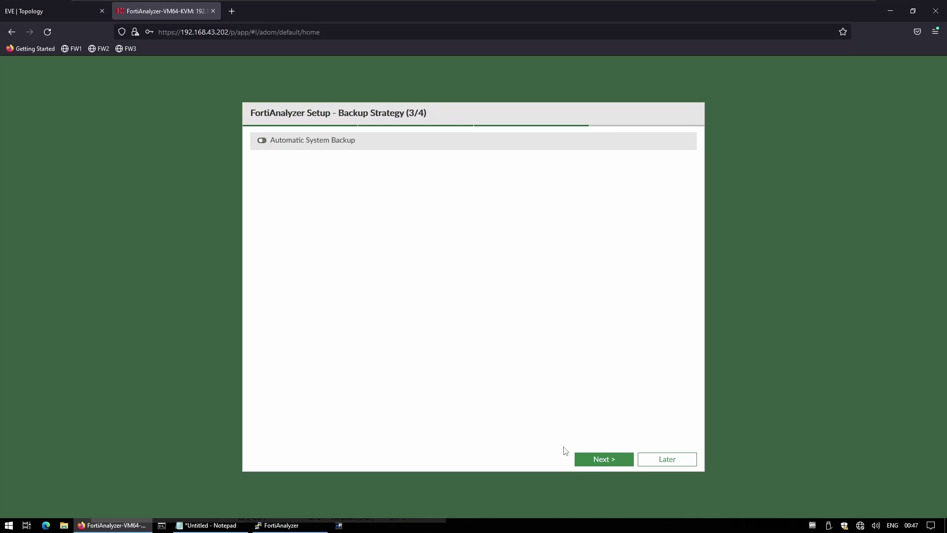
{"action": "left_click", "coordinate": [604, 459]}
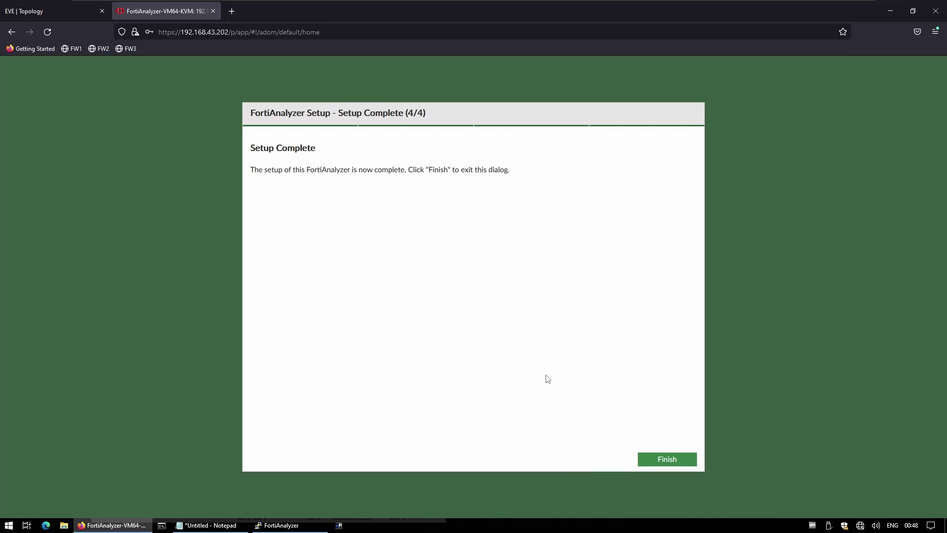
{"action": "left_click", "coordinate": [667, 460]}
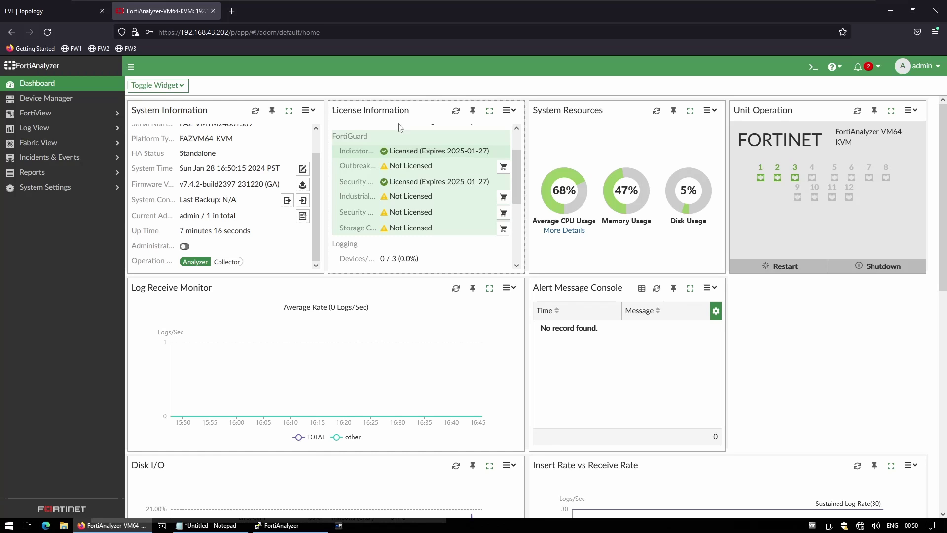
Open the FortiManager console, log in as admin and set a new password.
{"action": "left_click", "coordinate": [65, 13]}
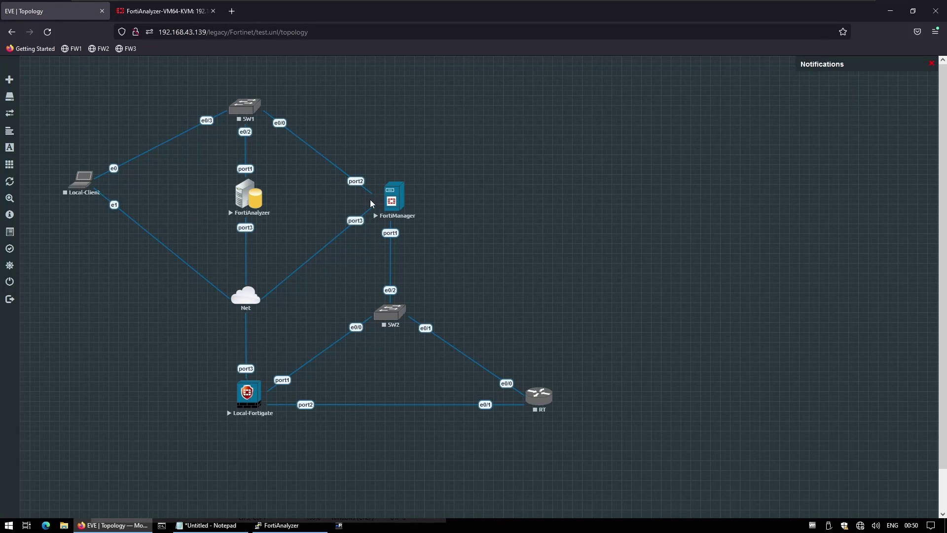
{"action": "left_click", "coordinate": [390, 200]}
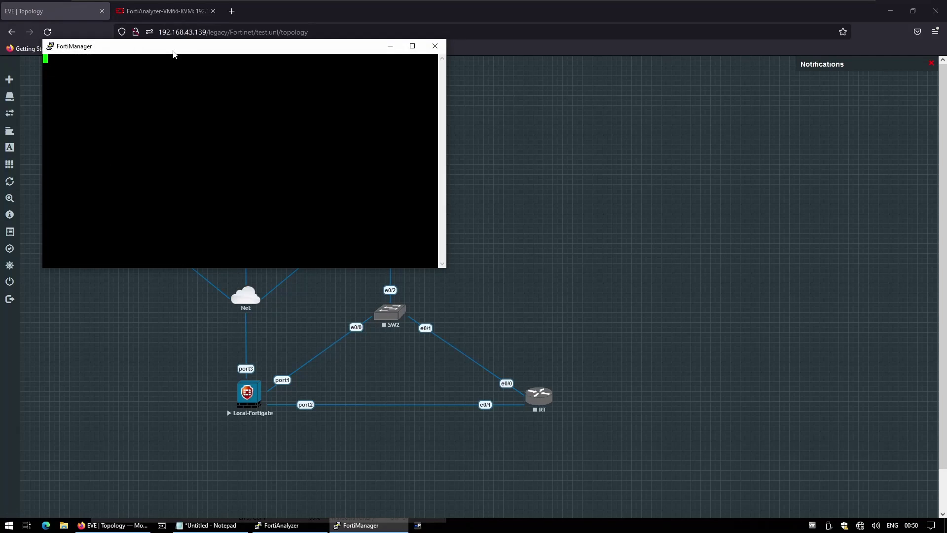
{"action": "left_click_drag", "start_coordinate": [175, 54], "coordinate": [558, 96]}
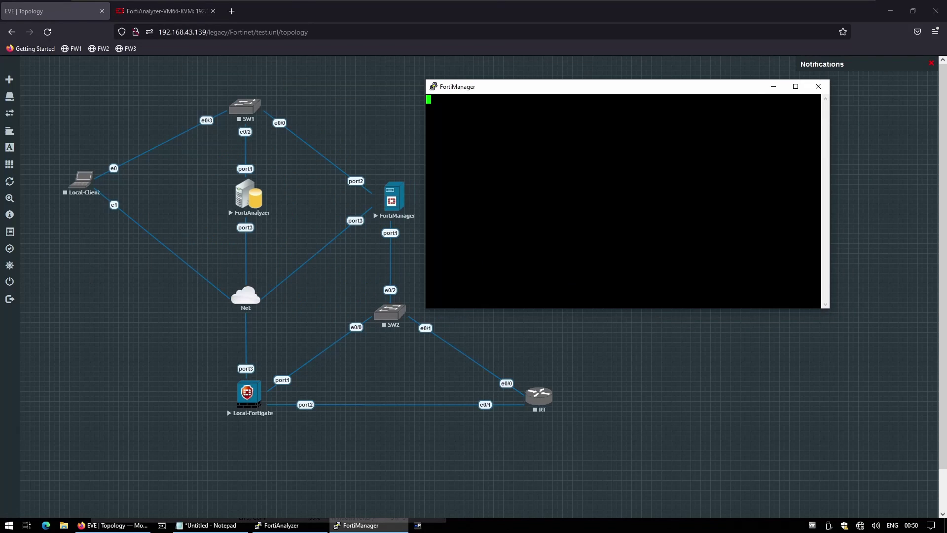
{"action": "key", "text": "Return"}
{"action": "key", "text": "Return"}
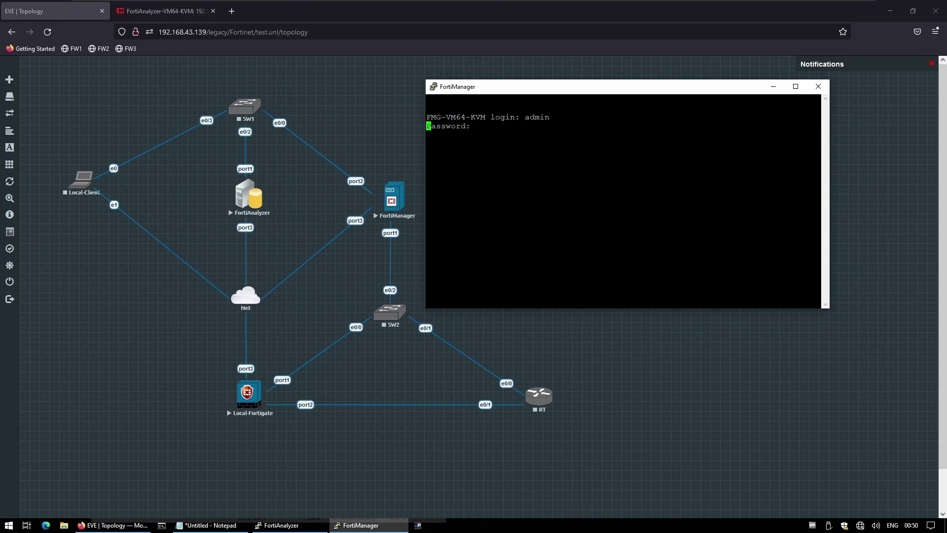
{"action": "key", "text": "Return"}
{"action": "key", "text": "Return"}
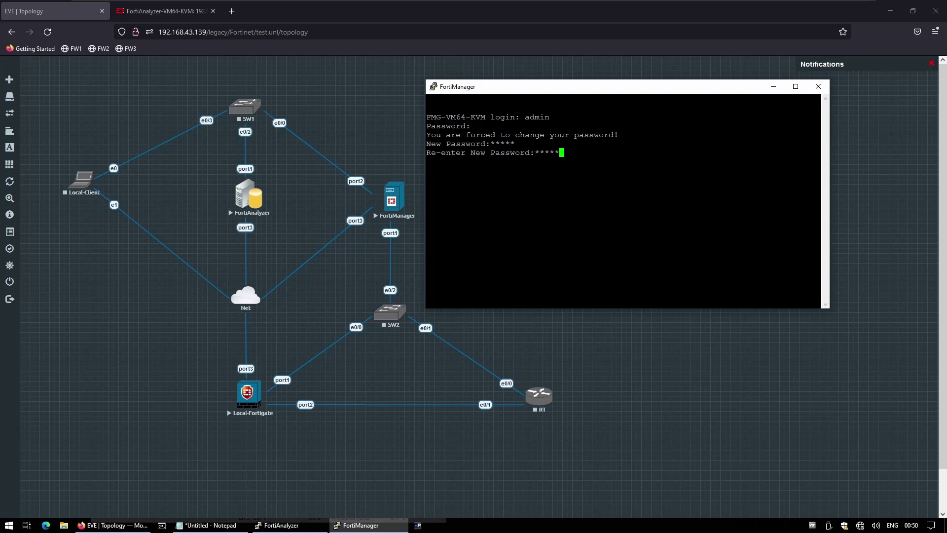
{"action": "key", "text": "Return"}
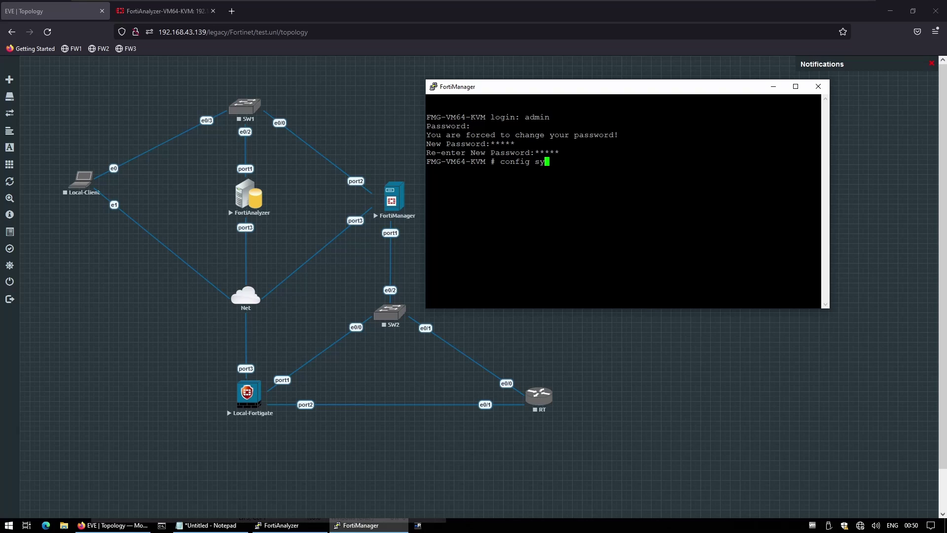
Give FortiManager port3 address 192.168.43.201/24 with ping and HTTPS access.
{"action": "key", "text": "Return"}
{"action": "type", "text": "ed"}
{"action": "type", "text": "it port3"}
{"action": "key", "text": "Return"}
{"action": "type", "text": "set "}
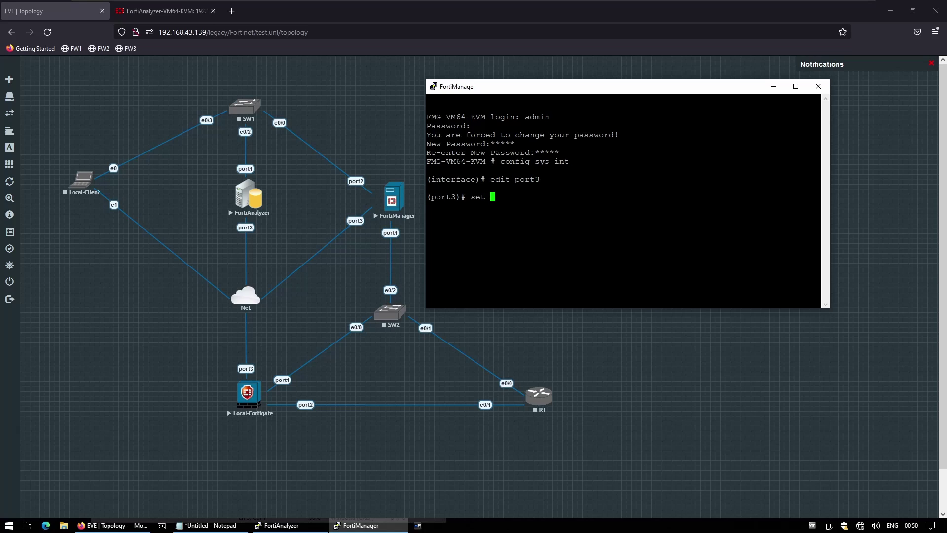
{"action": "type", "text": "ip 192.168.4"}
{"action": "type", "text": "3.201/24"}
{"action": "key", "text": "Return"}
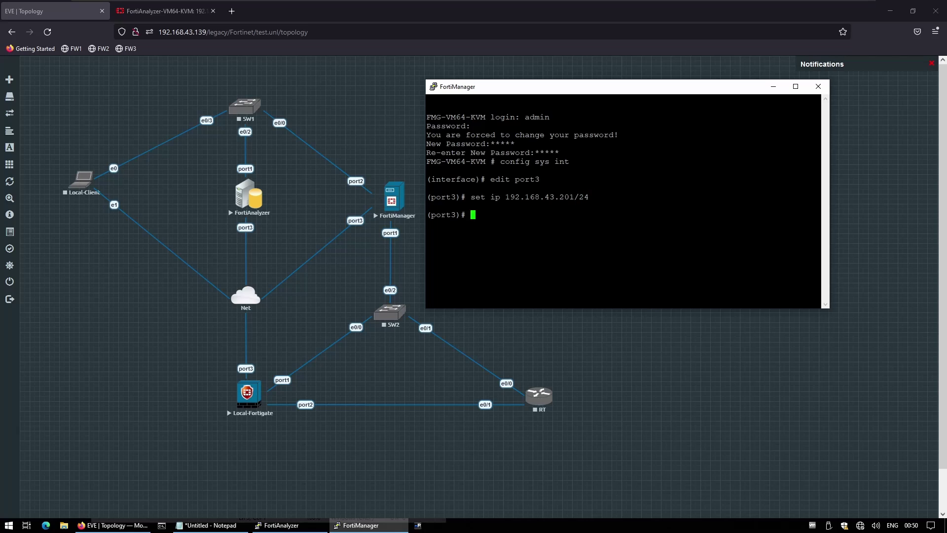
{"action": "type", "text": "set allo"}
{"action": "type", "text": "waccess"}
{"action": "type", "text": "ping htt"}
{"action": "type", "text": "ps"}
{"action": "key", "text": "Return"}
{"action": "type", "text": "next"}
{"action": "key", "text": "Return"}
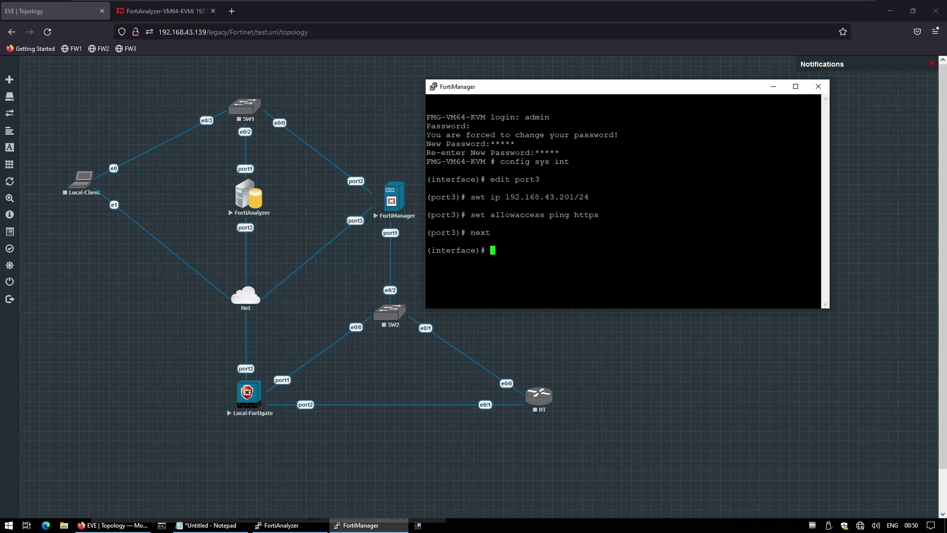
{"action": "type", "text": "end"}
{"action": "key", "text": "Return"}
{"action": "type", "text": "config "}
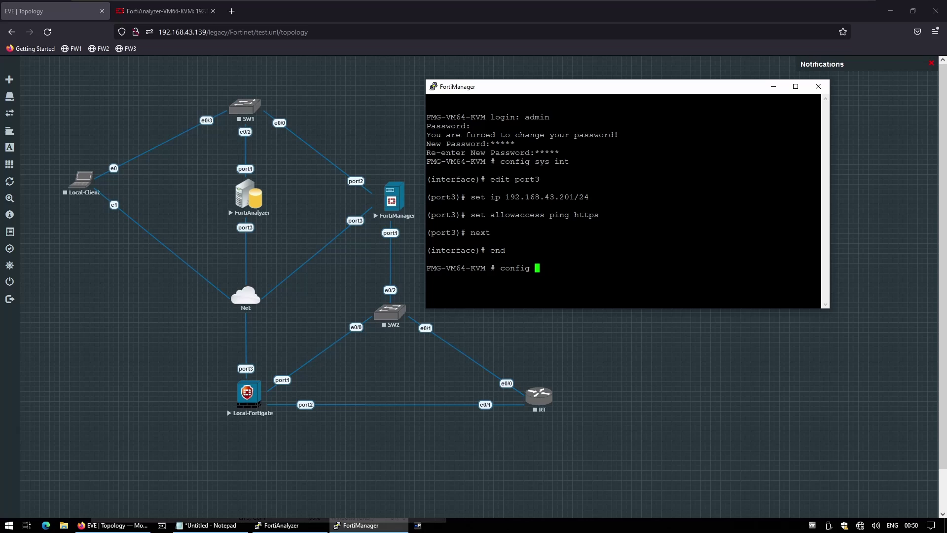
{"action": "type", "text": "sys route"}
Add static route 0 out port3 with gateway 192.168.43.2.
{"action": "key", "text": "Return"}
{"action": "type", "text": "edit 0"}
{"action": "key", "text": "Return"}
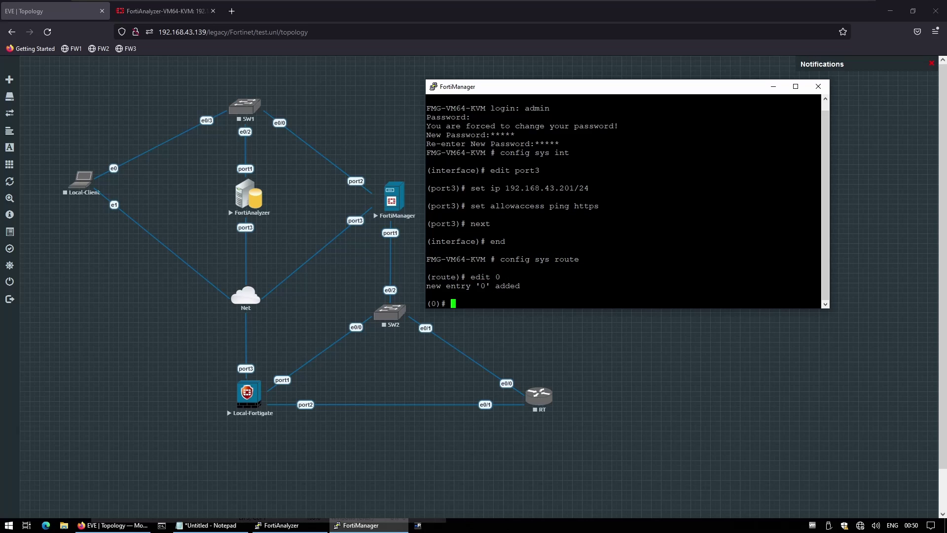
{"action": "type", "text": "set device p"}
{"action": "type", "text": "ort3"}
{"action": "key", "text": "Return"}
{"action": "type", "text": "set ga"}
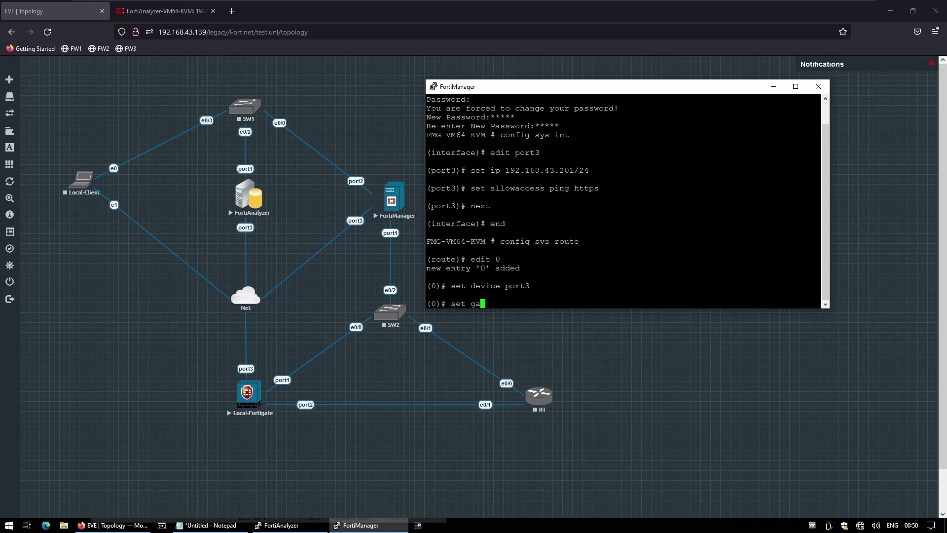
{"action": "type", "text": "teway 192.1"}
{"action": "type", "text": "68.43.2"}
{"action": "key", "text": "Return"}
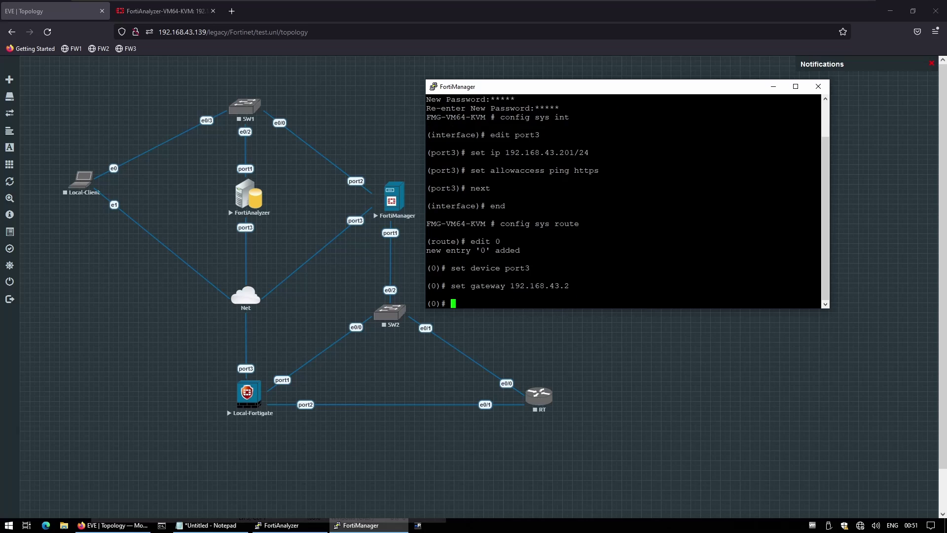
{"action": "type", "text": "next"}
{"action": "key", "text": "Return"}
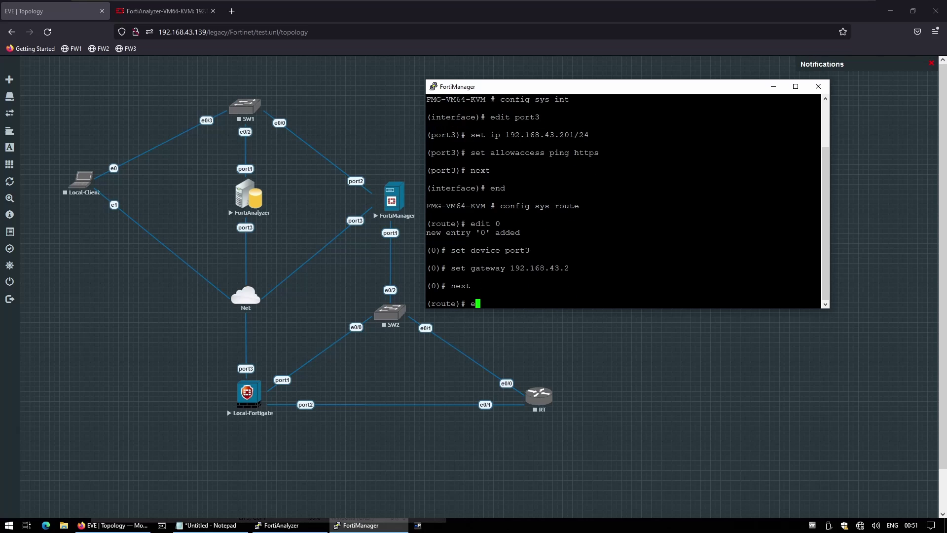
{"action": "type", "text": "nd"}
{"action": "key", "text": "Return"}
{"action": "key", "text": "Return"}
{"action": "key", "text": "Return"}
{"action": "type", "text": "c"}
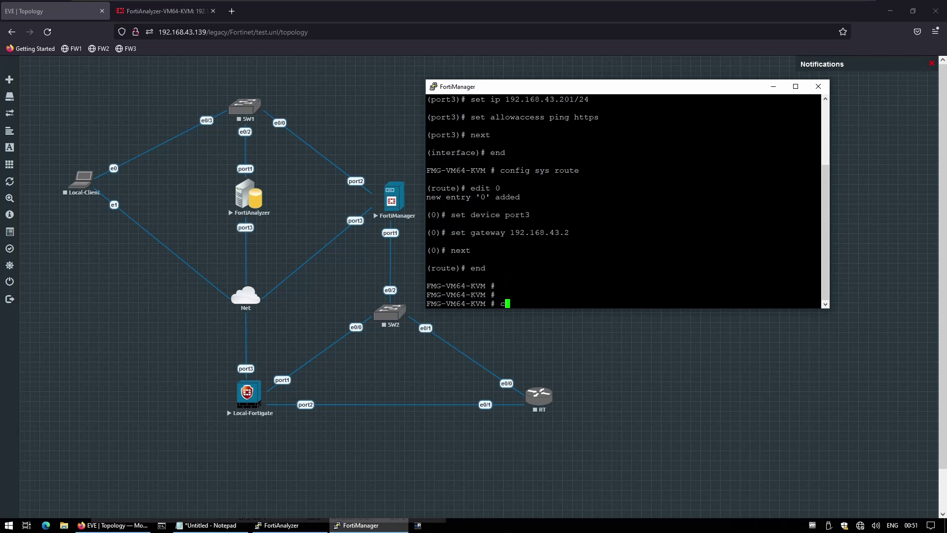
{"action": "type", "text": "onfig"}
Set primary DNS to 192.168.43.2 and confirm 8.8.8.8 replies to ping.
{"action": "key", "text": "BackSpace"}
{"action": "key", "text": "BackSpace"}
{"action": "key", "text": "BackSpace"}
{"action": "key", "text": "BackSpace"}
{"action": "key", "text": "BackSpace"}
{"action": "key", "text": "BackSpace"}
{"action": "type", "text": "config sy"}
{"action": "type", "text": "s dns"}
{"action": "key", "text": "Return"}
{"action": "type", "text": "set "}
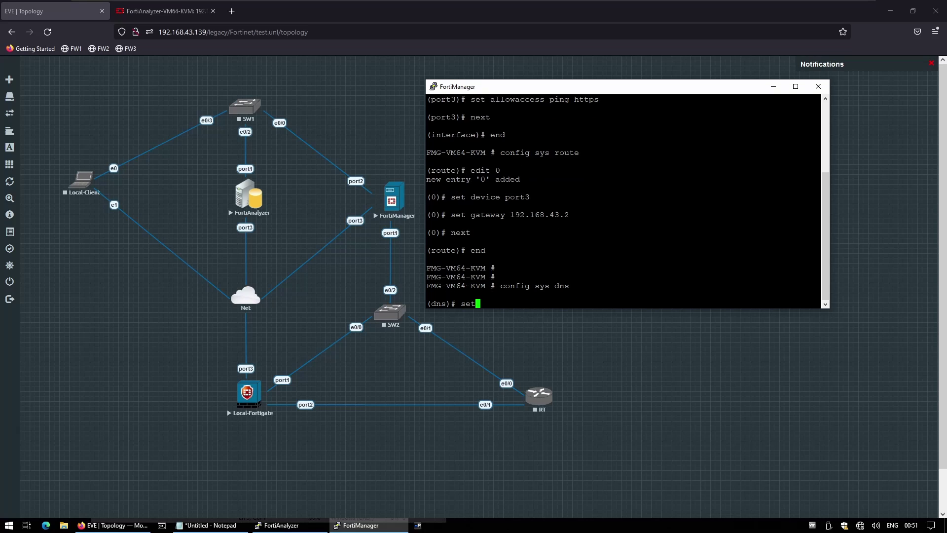
{"action": "type", "text": "prim 192.1"}
{"action": "type", "text": "68.43.2"}
{"action": "key", "text": "Return"}
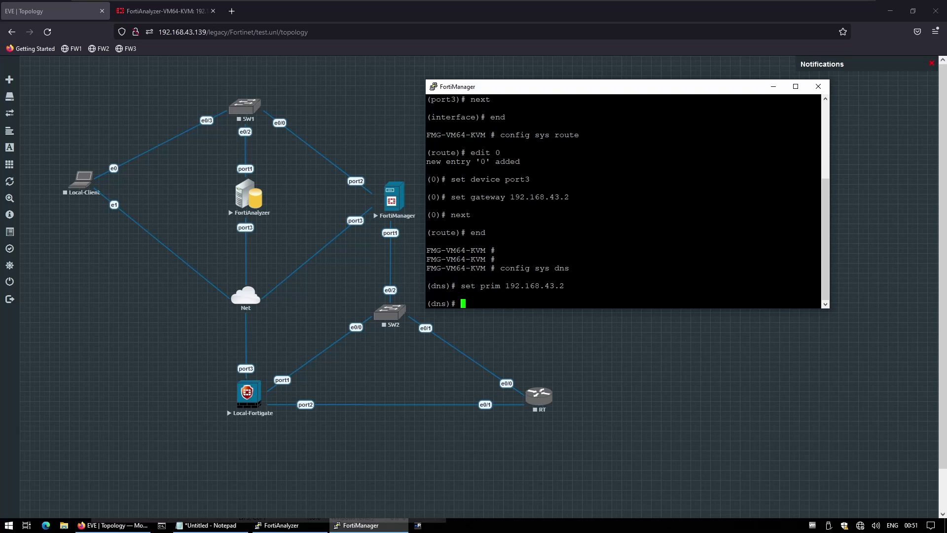
{"action": "type", "text": "end"}
{"action": "key", "text": "Return"}
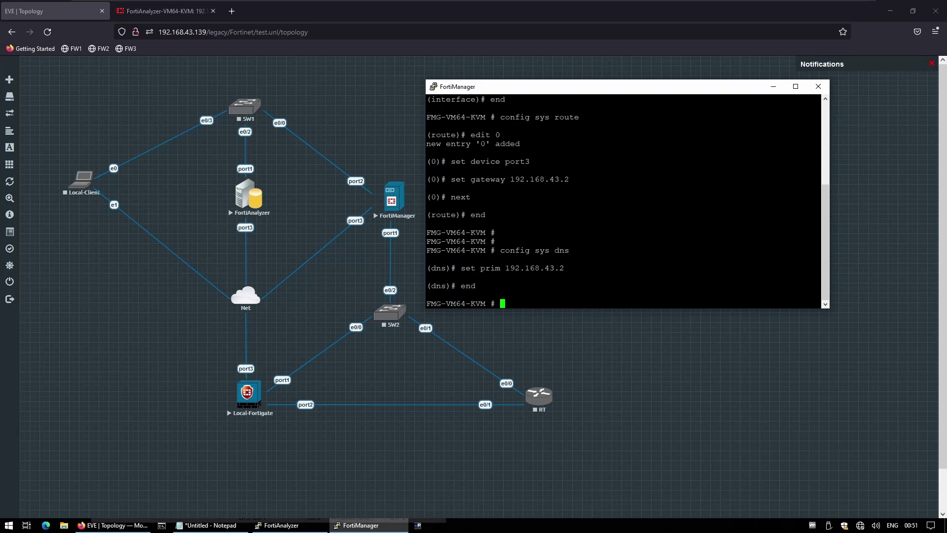
{"action": "type", "text": "xec ping "}
{"action": "type", "text": "8.8.8.8"}
{"action": "key", "text": "Return"}
{"action": "key", "text": "ctrl+c"}
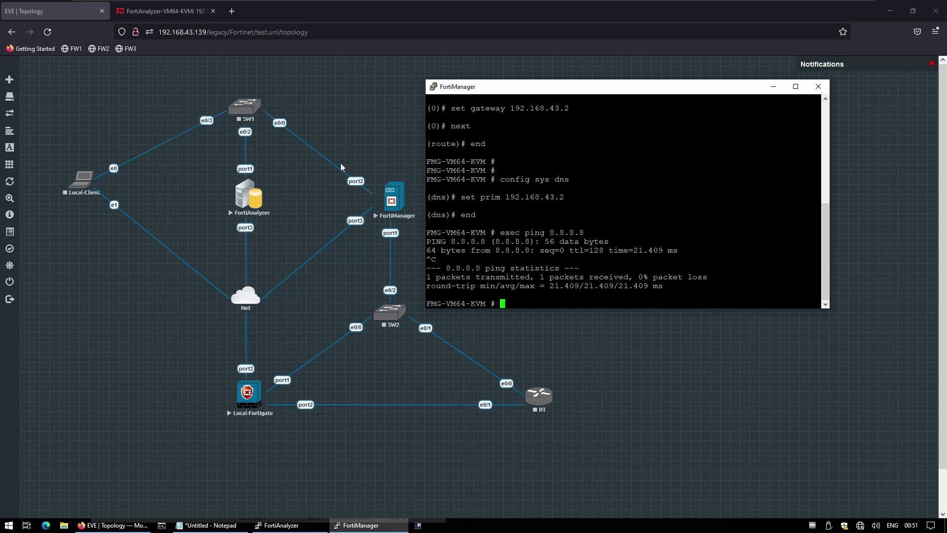
Request FortiManager's free trial at 192.168.43.201 with FortiCloud credentials and accept the license agreement.
{"action": "left_click", "coordinate": [231, 10]}
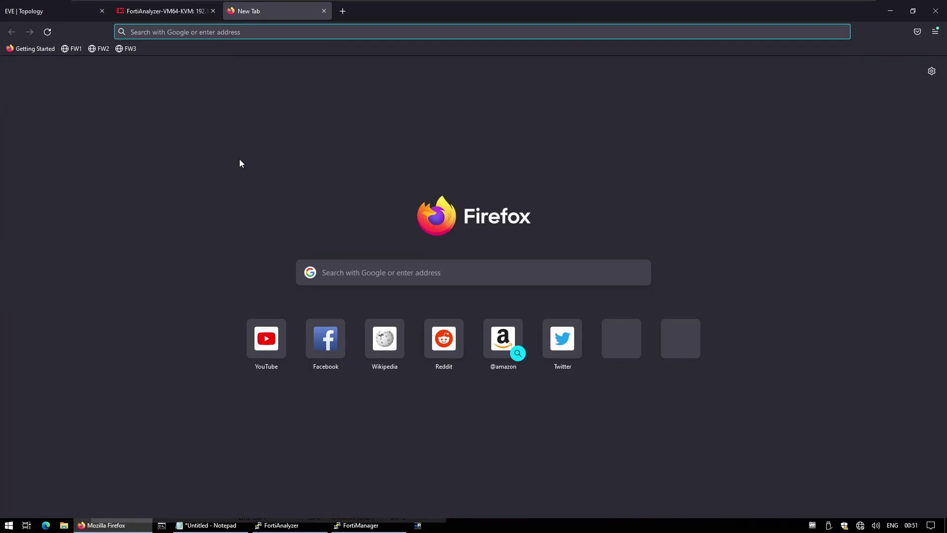
{"action": "type", "text": "https:"}
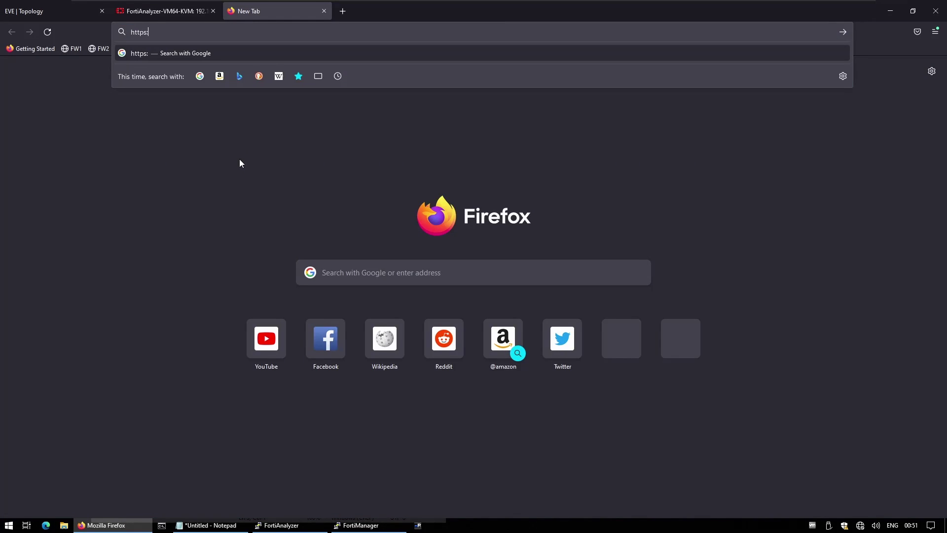
{"action": "type", "text": "//192.168.43.201/p/login/"}
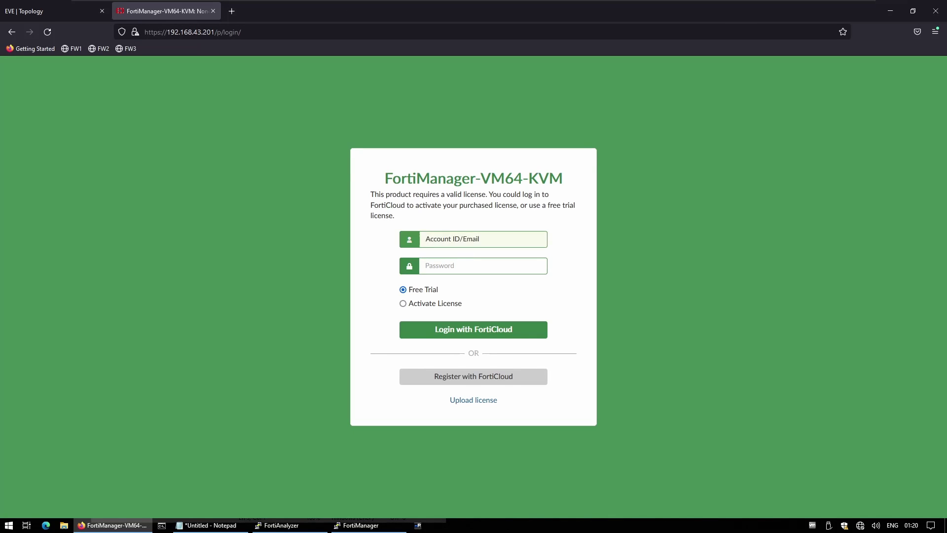
{"action": "key", "text": "Tab"}
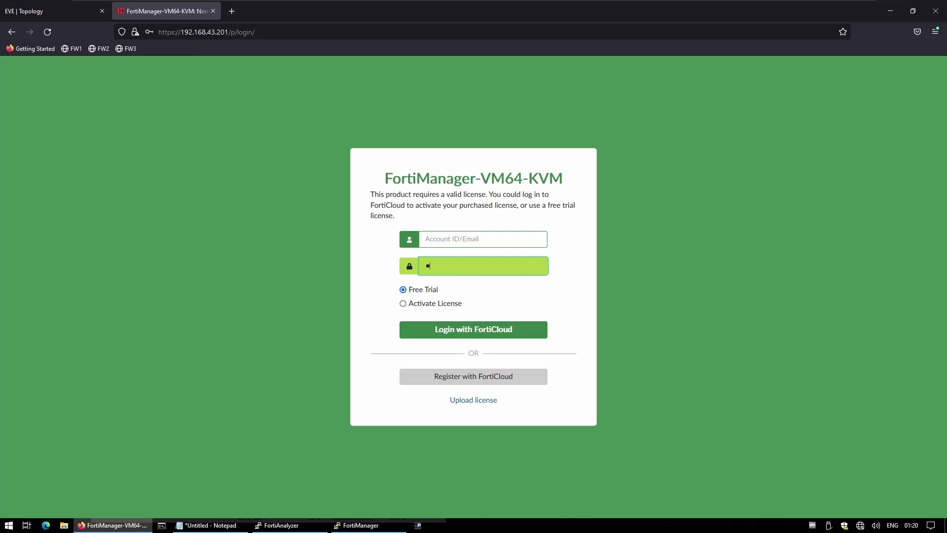
{"action": "type", "text": "****"}
{"action": "key", "text": "shift+Tab"}
{"action": "type", "text": "sil"}
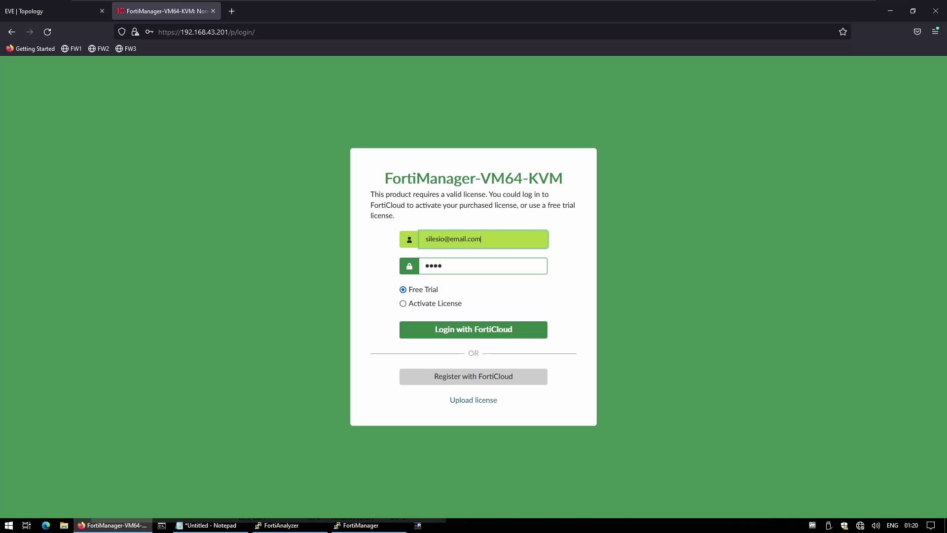
{"action": "left_click", "coordinate": [495, 329]}
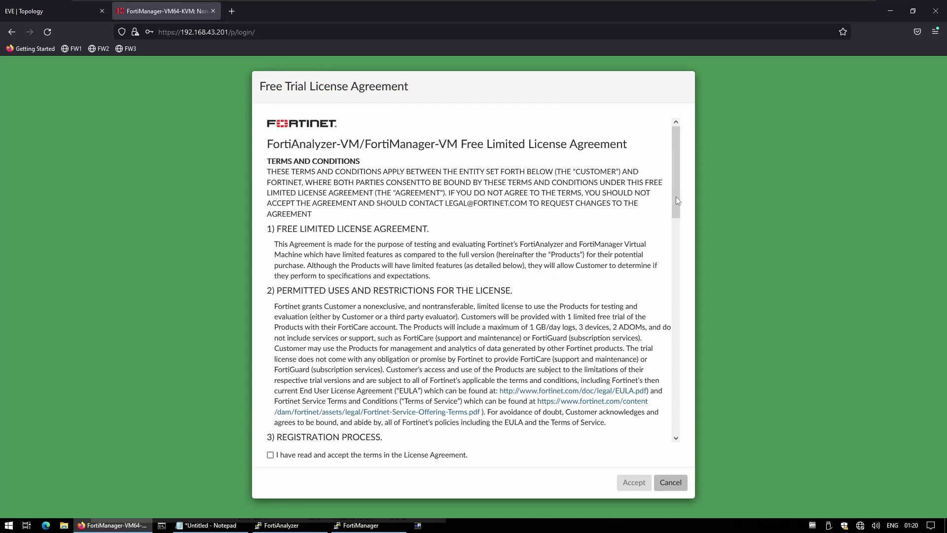
{"action": "left_click_drag", "start_coordinate": [675, 196], "coordinate": [676, 433]}
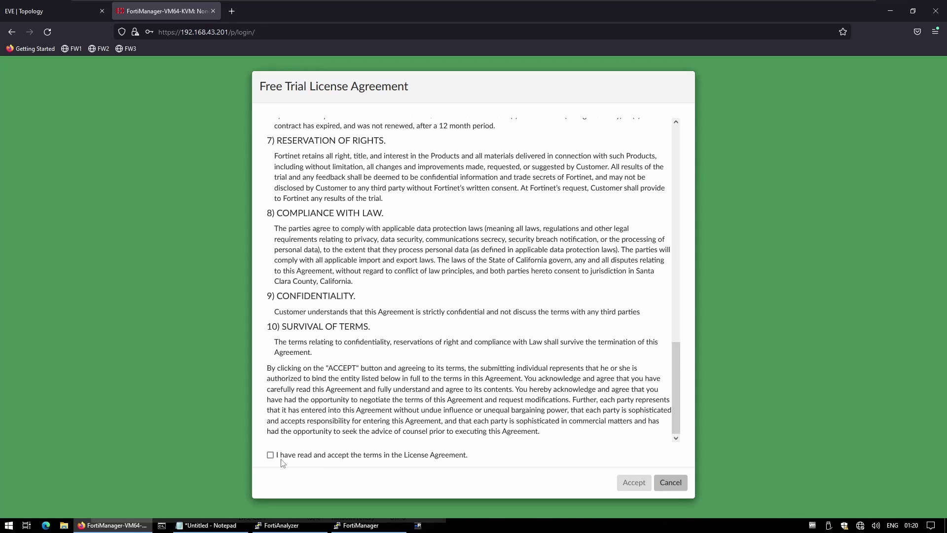
{"action": "left_click", "coordinate": [271, 454]}
{"action": "left_click", "coordinate": [631, 484]}
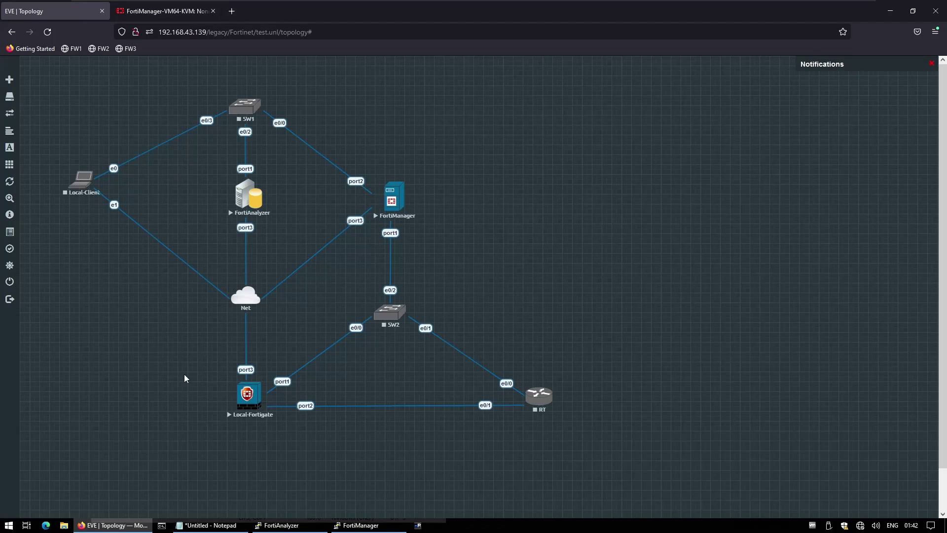
Open the Local-Fortigate console, move it aside, and log in as admin.
{"action": "left_click", "coordinate": [251, 393]}
{"action": "mouse_move", "coordinate": [270, 132]}
{"action": "left_mouse_down"}
{"action": "mouse_move", "coordinate": [553, 112]}
{"action": "mouse_move", "coordinate": [585, 85]}
{"action": "left_mouse_up"}
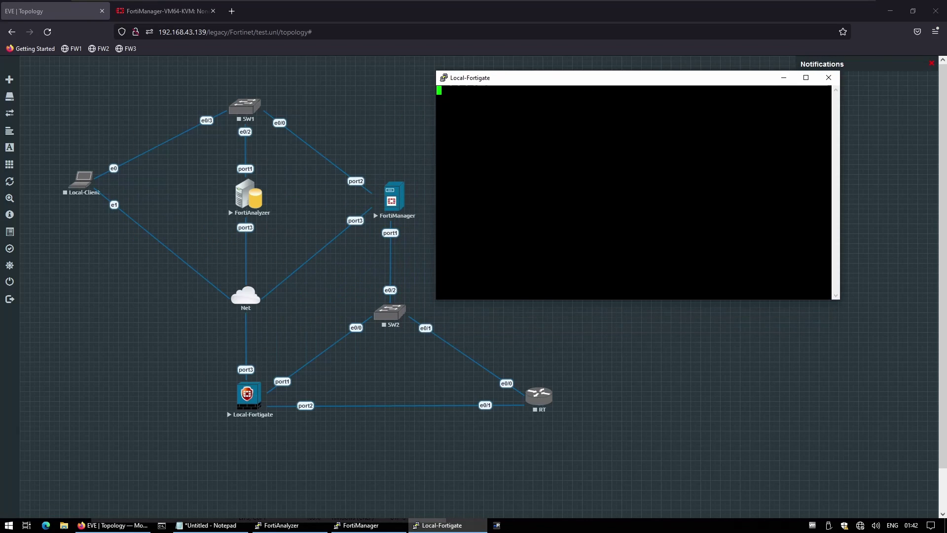
{"action": "key", "text": "Return"}
{"action": "type", "text": "admin"}
{"action": "key", "text": "Return"}
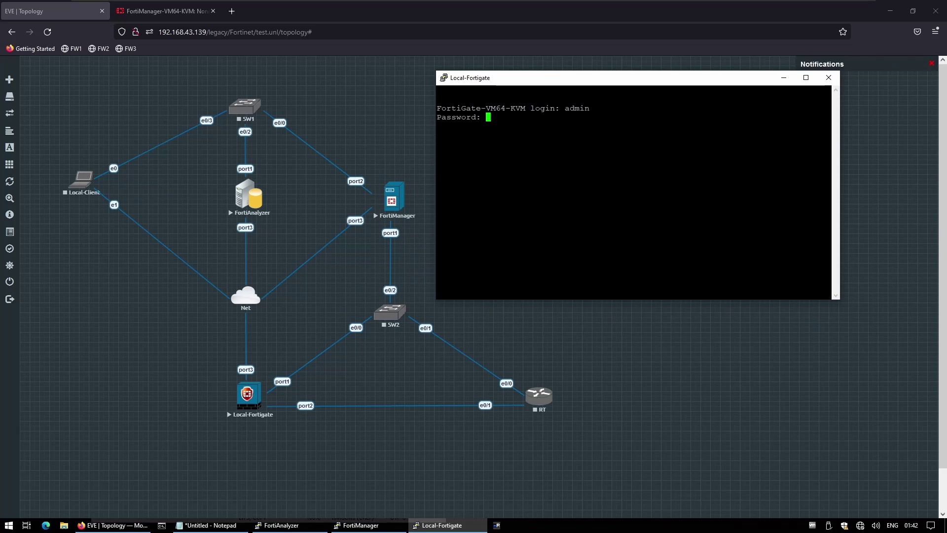
{"action": "key", "text": "Return"}
{"action": "type", "text": "admin"}
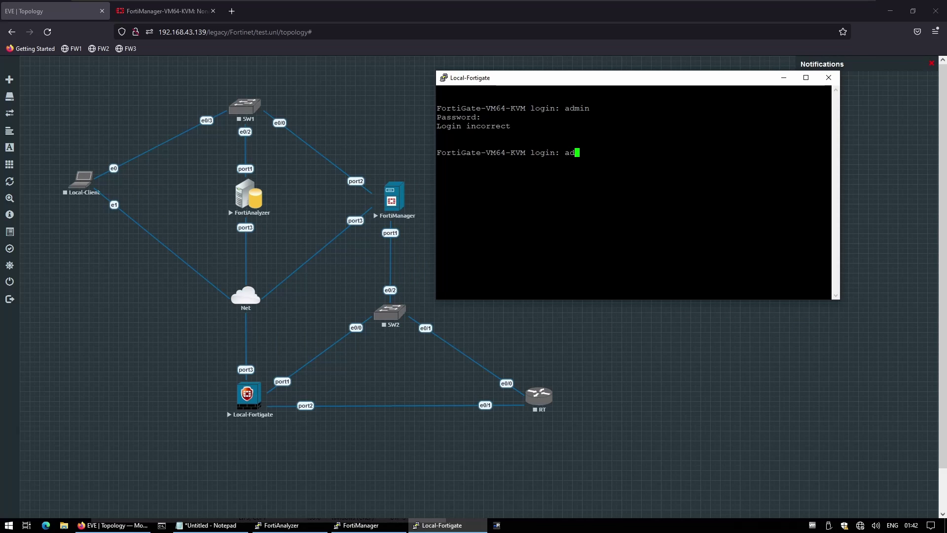
{"action": "key", "text": "Return"}
{"action": "key", "text": "Return"}
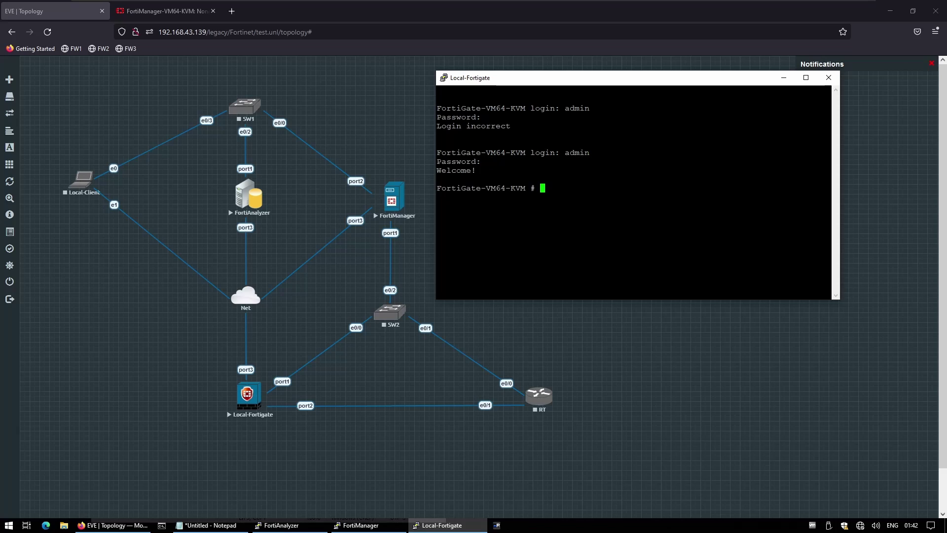
{"action": "type", "text": "confiug"}
Give port3 the address 192.168.43.203/24 with http and ping access allowed.
{"action": "key", "text": "BackSpace"}
{"action": "key", "text": "BackSpace"}
{"action": "type", "text": "g sys int"}
{"action": "key", "text": "Return"}
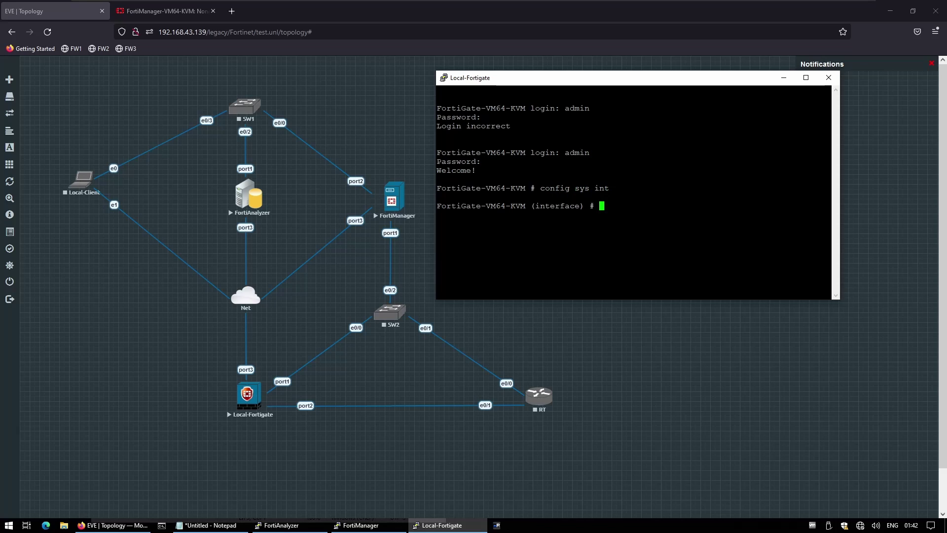
{"action": "type", "text": "edit port3"}
{"action": "key", "text": "Return"}
{"action": "type", "text": "set ip 192"}
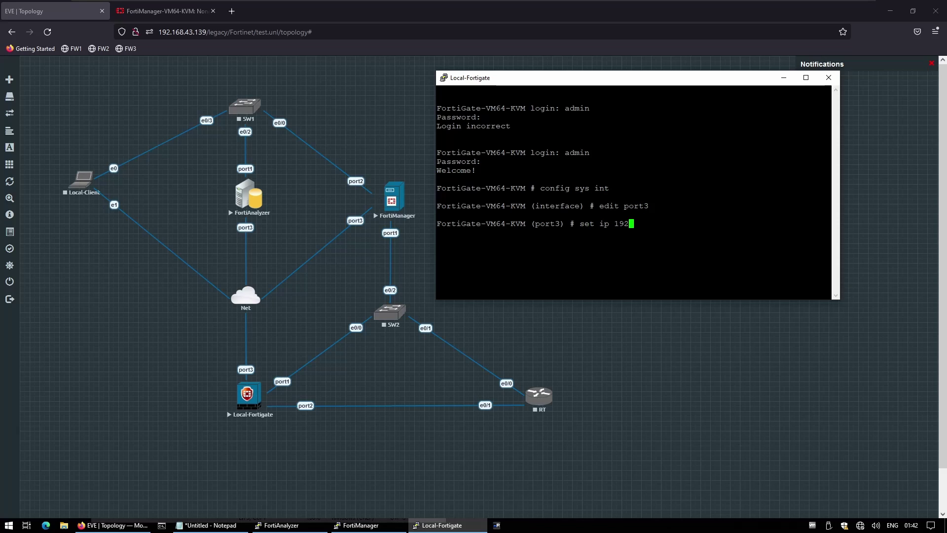
{"action": "type", "text": ".168."}
{"action": "type", "text": "43.203/24"}
{"action": "key", "text": "Return"}
{"action": "type", "text": "set allo"}
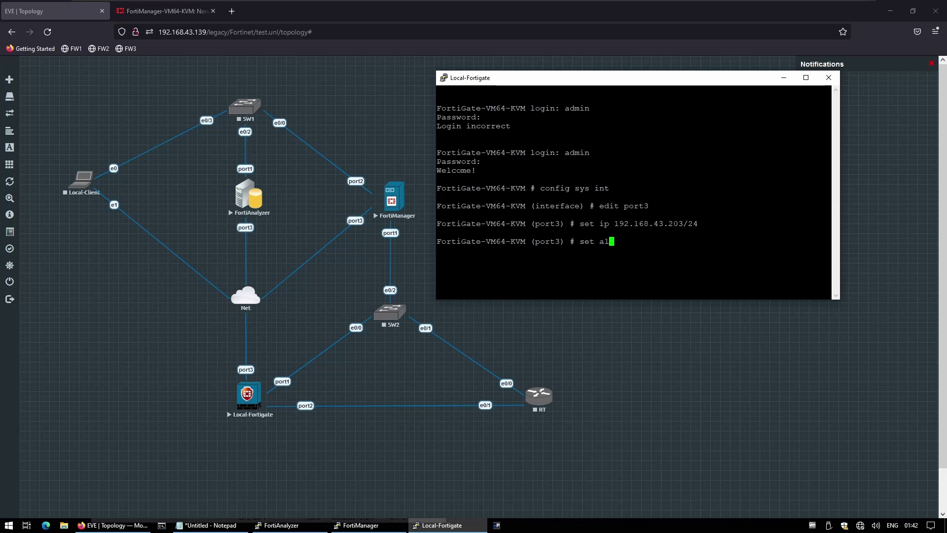
{"action": "key", "text": "Tab"}
{"action": "type", "text": "http ping"}
{"action": "key", "text": "Return"}
{"action": "type", "text": "next"}
{"action": "key", "text": "Return"}
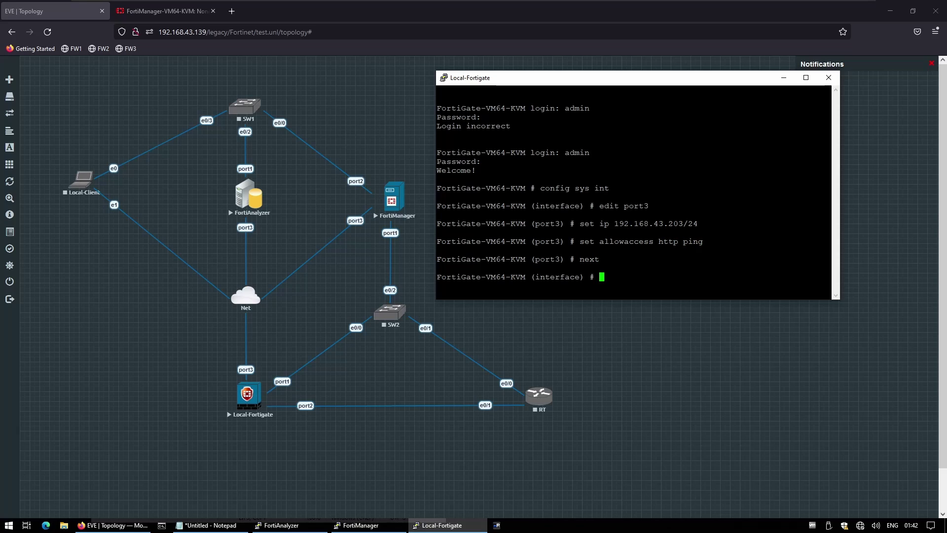
{"action": "type", "text": "nd"}
{"action": "key", "text": "Return"}
{"action": "type", "text": "config "}
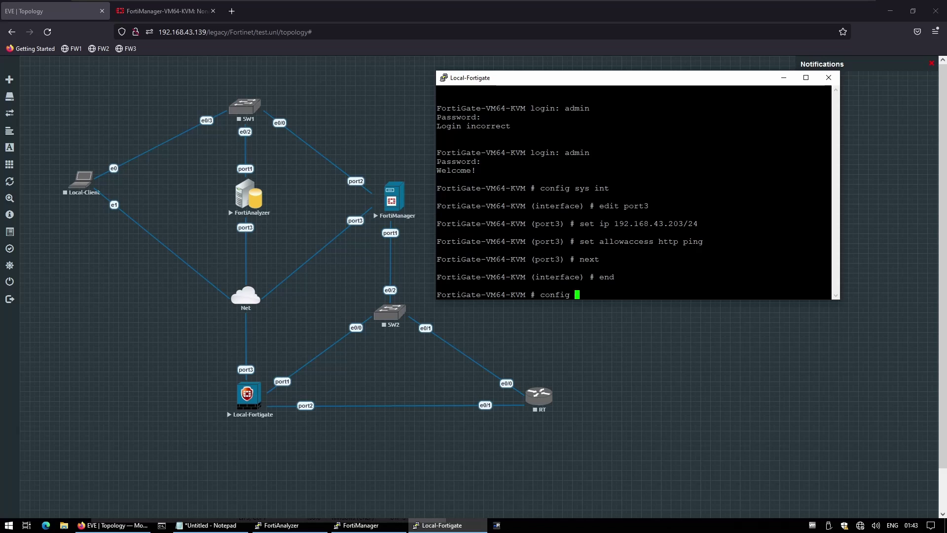
{"action": "type", "text": "route static"}
Add a default static route out port3 with gateway 192.168.43.2.
{"action": "key", "text": "Return"}
{"action": "type", "text": "edit 0"}
{"action": "key", "text": "Return"}
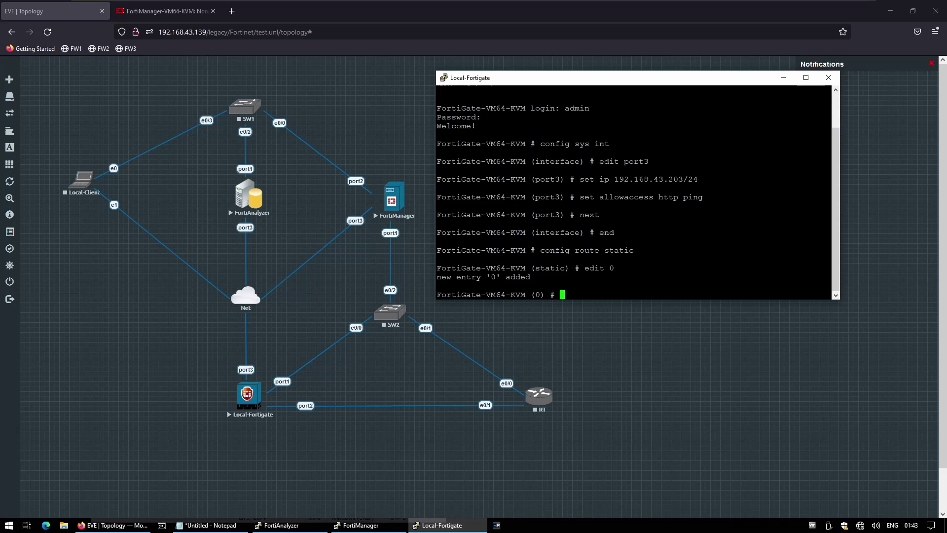
{"action": "type", "text": "set device "}
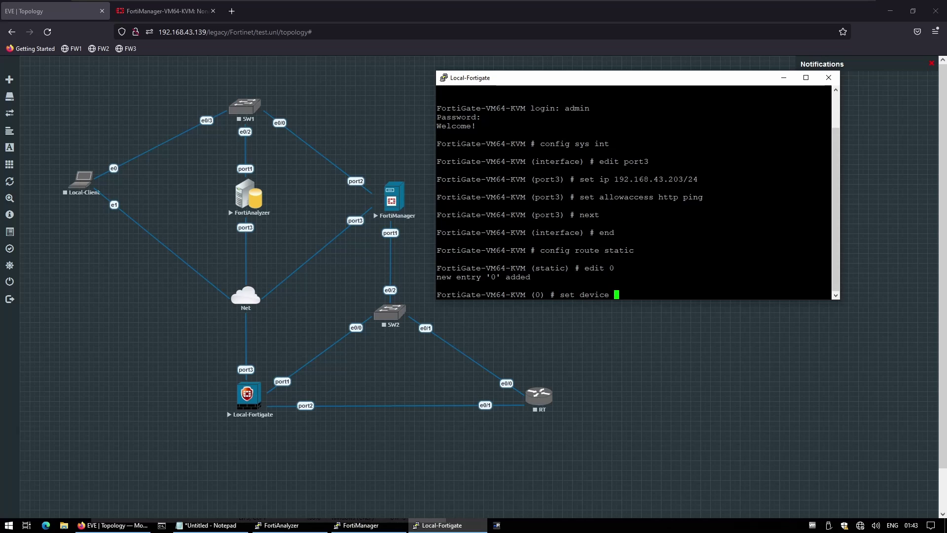
{"action": "type", "text": "port3"}
{"action": "key", "text": "Return"}
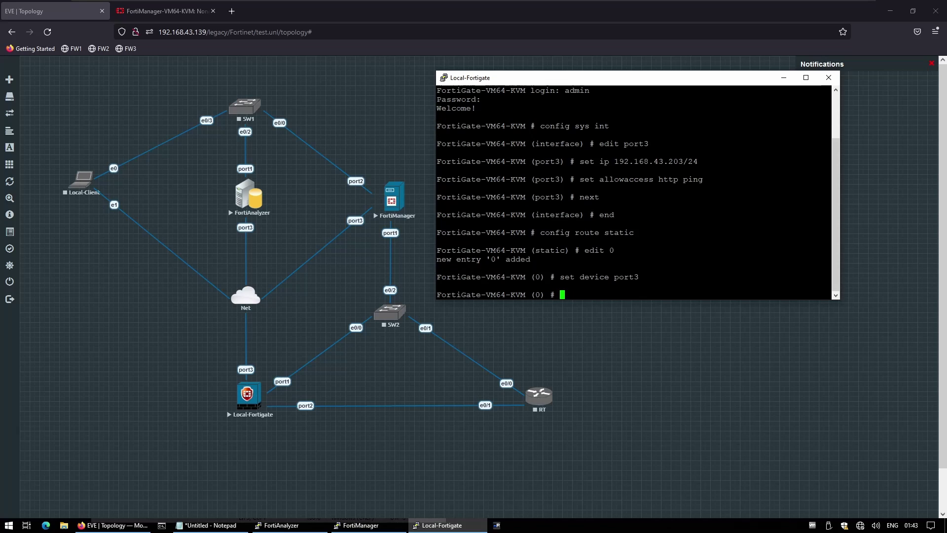
{"action": "type", "text": "set gateway "}
{"action": "type", "text": "192.168."}
{"action": "type", "text": "43.2"}
{"action": "key", "text": "Return"}
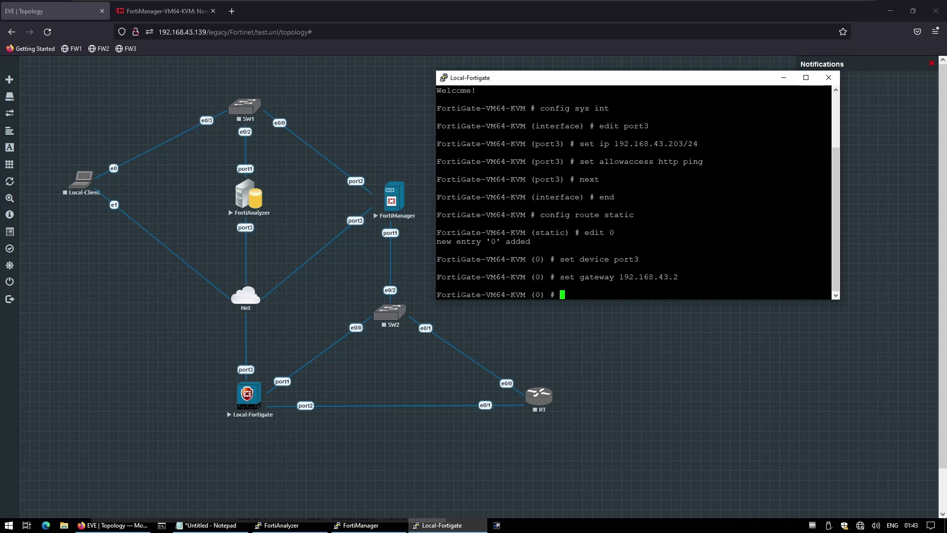
{"action": "type", "text": "next"}
{"action": "key", "text": "Return"}
{"action": "type", "text": "end"}
{"action": "key", "text": "Return"}
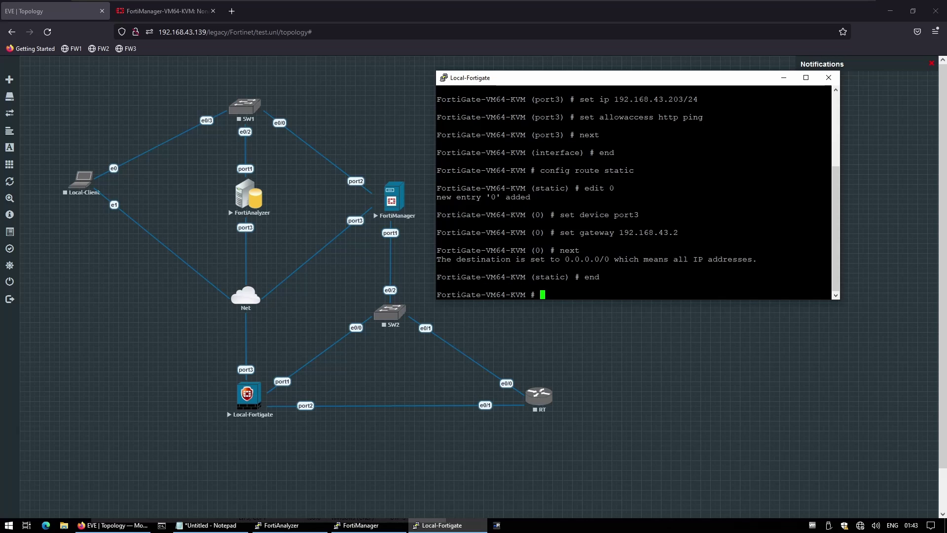
{"action": "type", "text": "config "}
{"action": "type", "text": "sys dns"}
Set 192.168.43.2 as the primary DNS server.
{"action": "key", "text": "Return"}
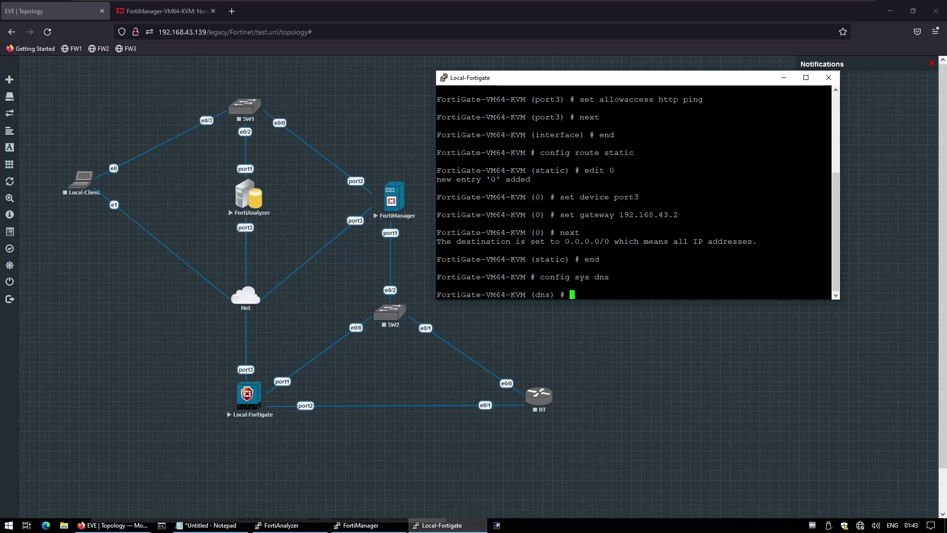
{"action": "type", "text": "set prim 192"}
{"action": "type", "text": ".168.43.2"}
{"action": "key", "text": "Return"}
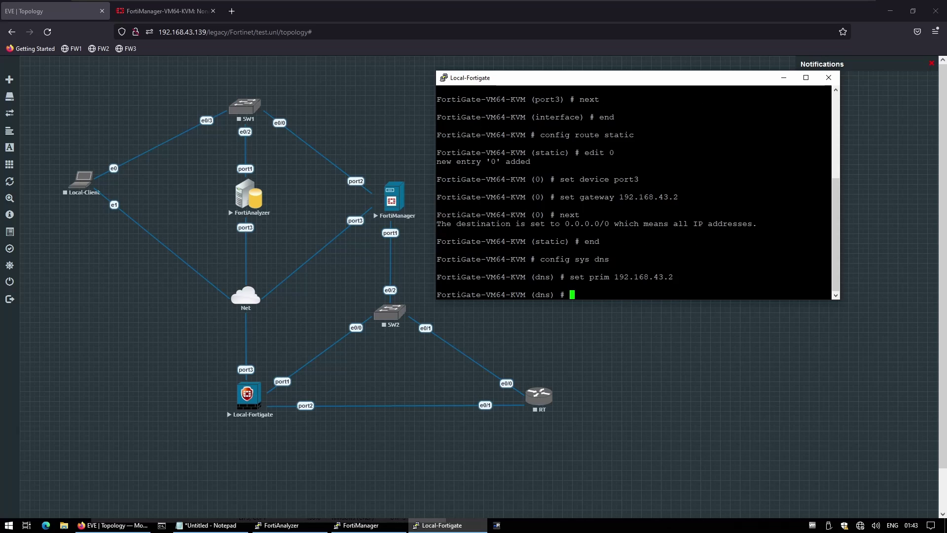
{"action": "type", "text": "nend"}
{"action": "key", "text": "Return"}
{"action": "type", "text": "exec ping "}
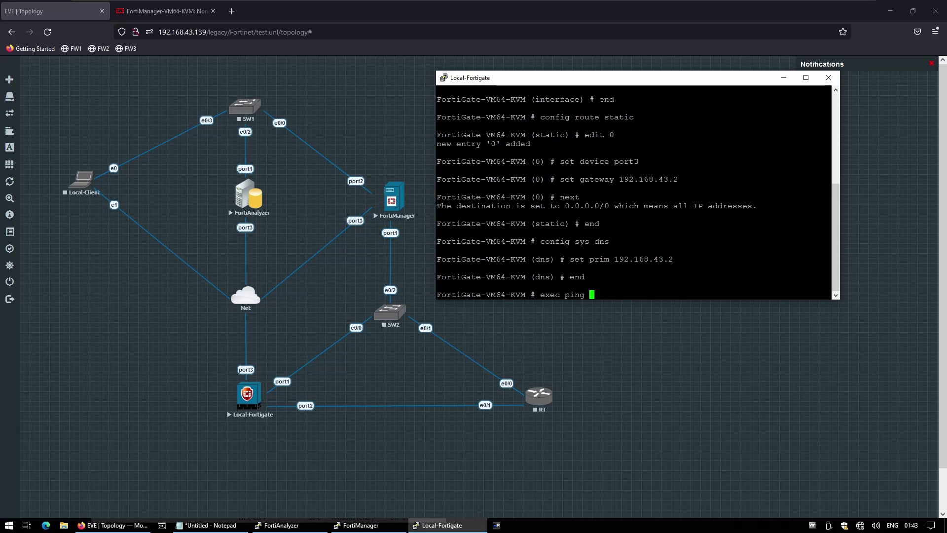
{"action": "type", "text": "8.8.8.8"}
Ping 8.8.8.8, stop it after replies, and return to a fresh prompt.
{"action": "key", "text": "Return"}
{"action": "key", "text": "ctrl+c"}
{"action": "key", "text": "Return"}
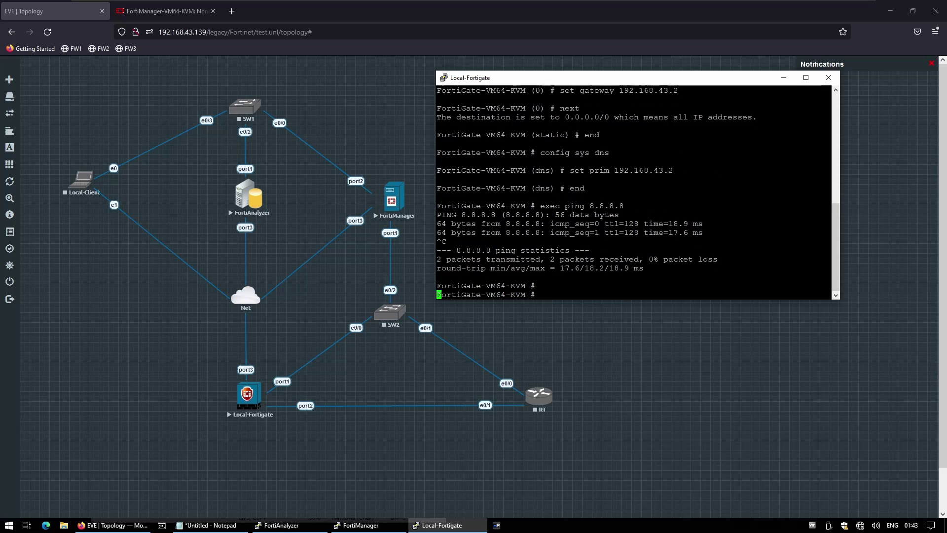
{"action": "key", "text": "Return"}
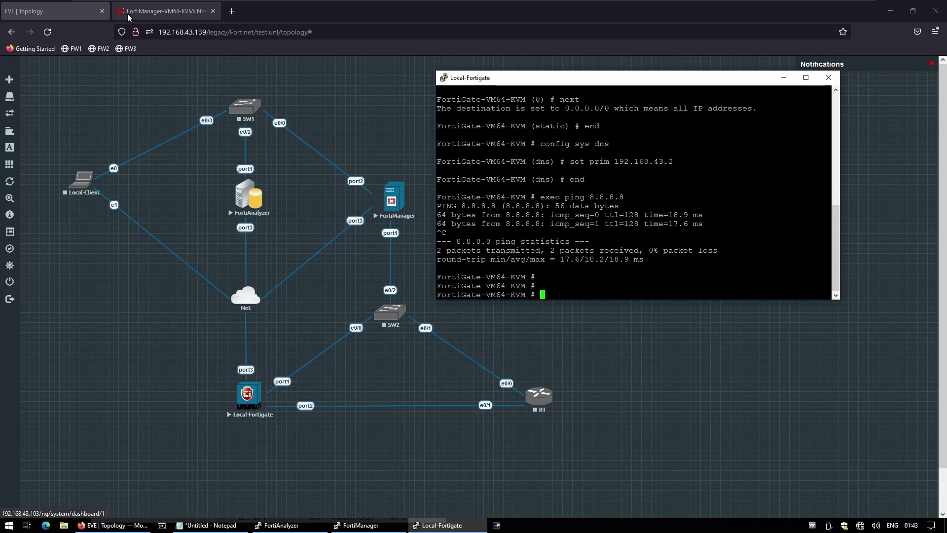
{"action": "left_click", "coordinate": [230, 11]}
{"action": "type", "text": "h"}
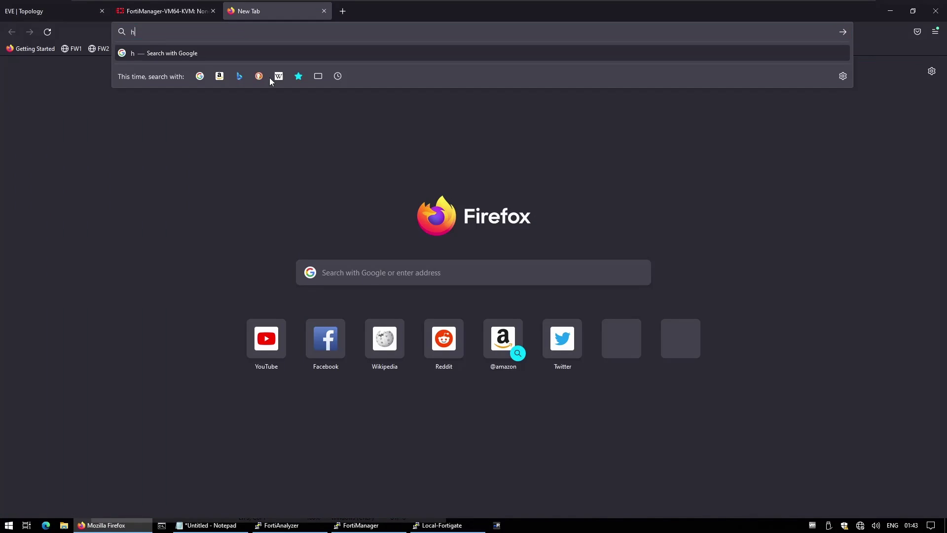
{"action": "type", "text": "tt"}
{"action": "type", "text": "p"}
{"action": "type", "text": "://192.168."}
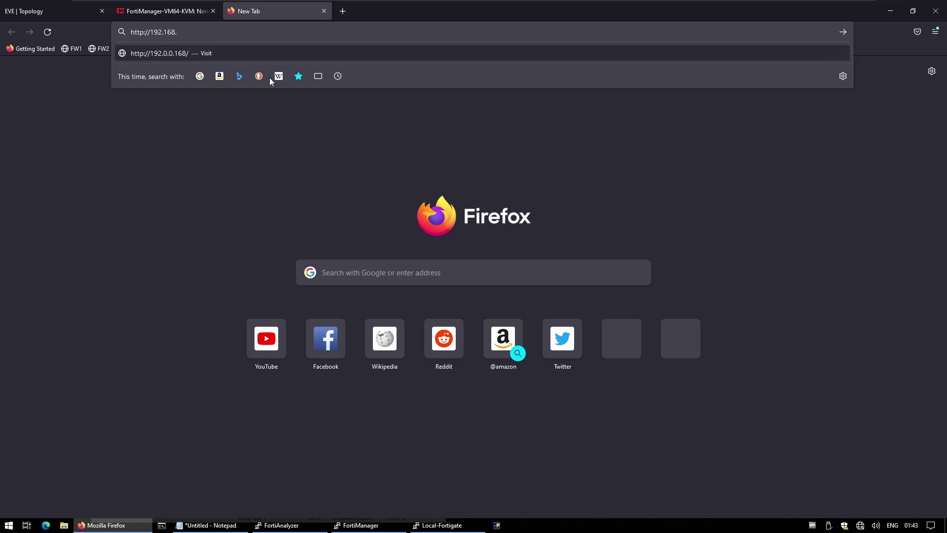
{"action": "type", "text": "43.203"}
{"action": "key", "text": "Return"}
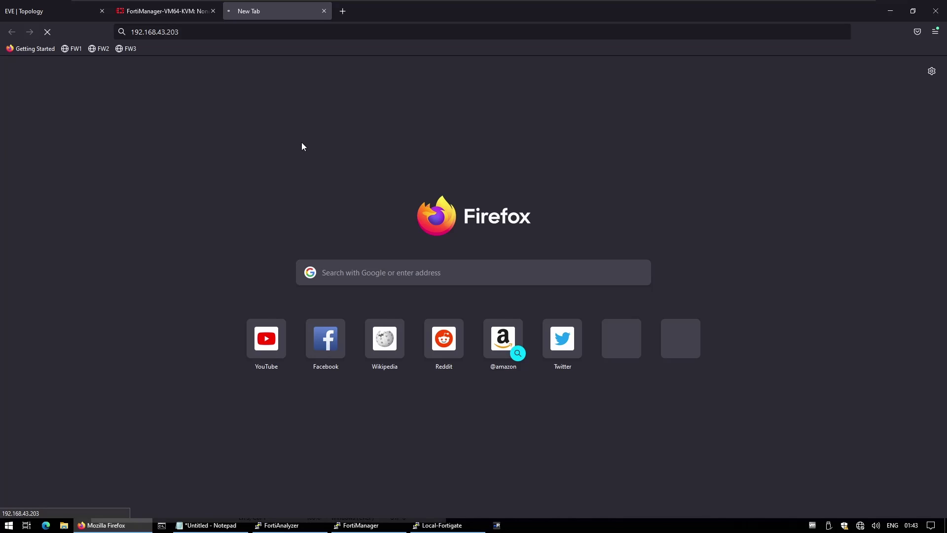
{"action": "key", "text": "alt+Tab"}
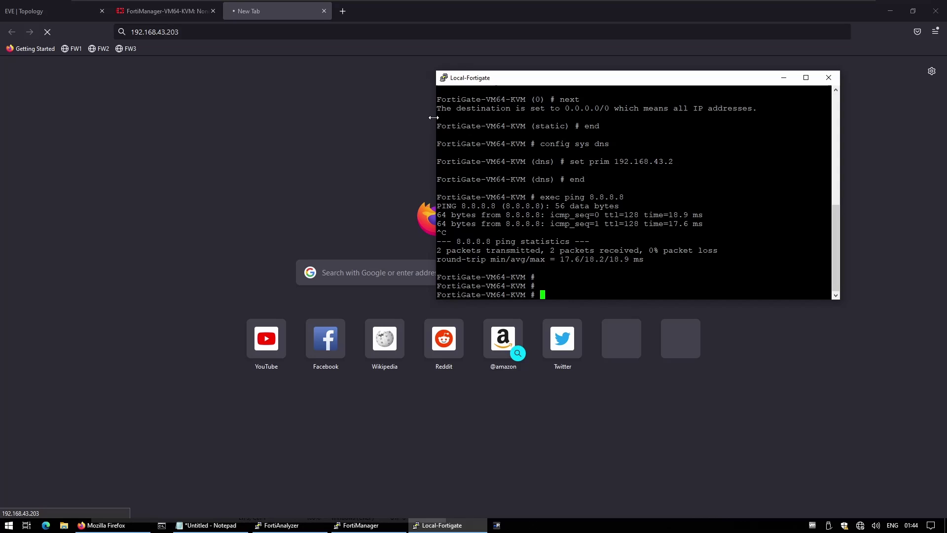
{"action": "left_click_drag", "start_coordinate": [435, 118], "coordinate": [269, 118]}
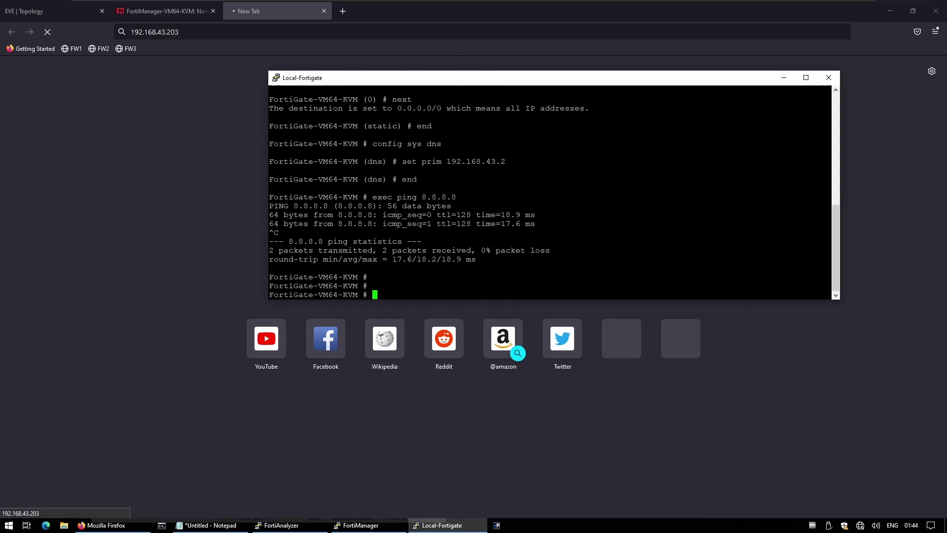
{"action": "type", "text": "get"}
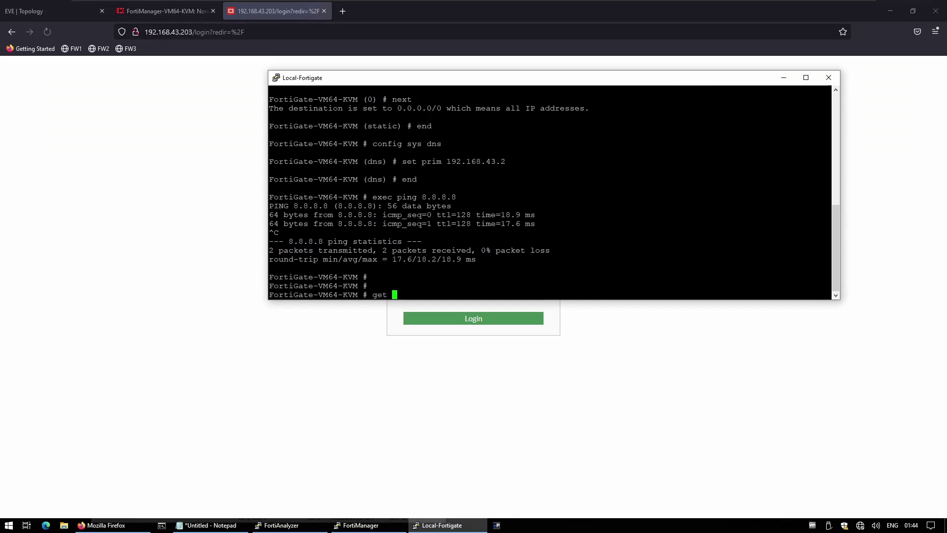
Log in to FortiGate as admin and choose the evaluation license option.
{"action": "left_click", "coordinate": [536, 359]}
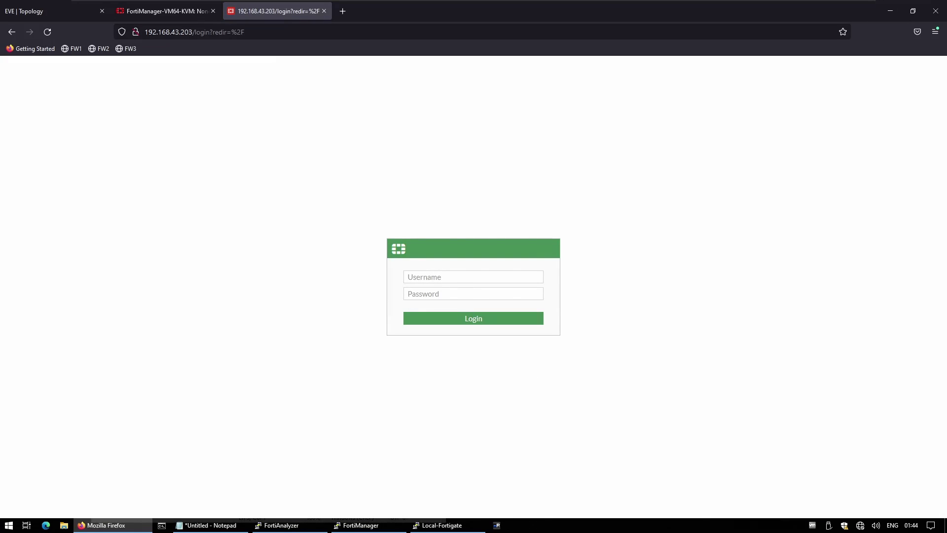
{"action": "key", "text": "Tab"}
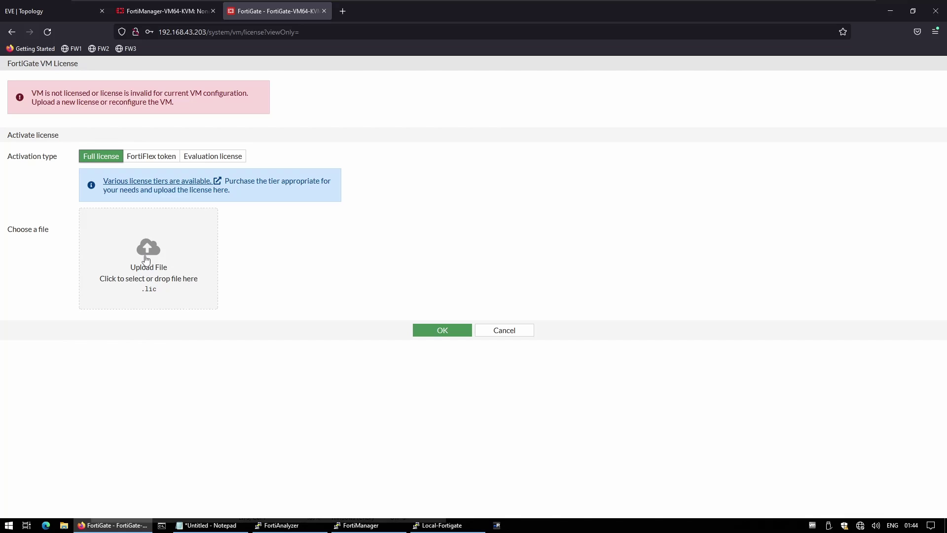
{"action": "left_click", "coordinate": [213, 156]}
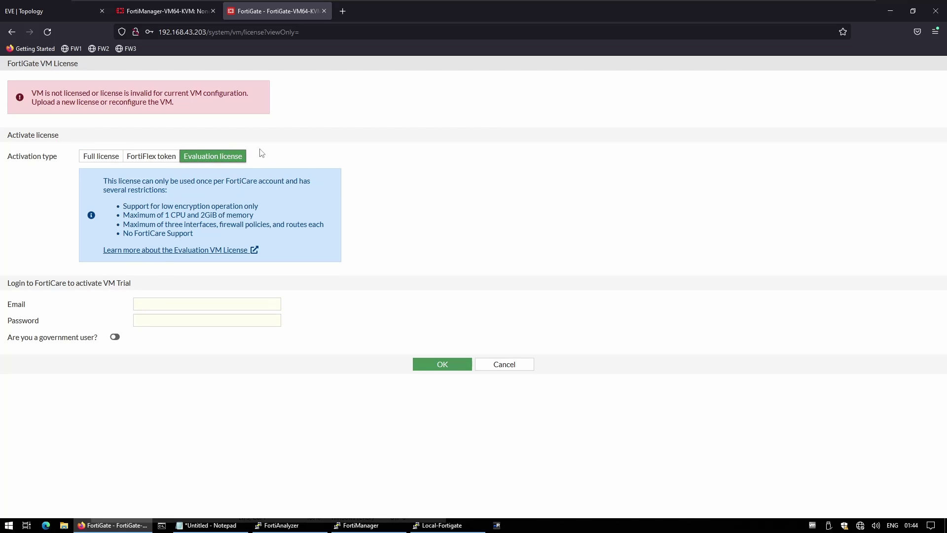
Submit the FortiCare email and password for the evaluation license and accept the reboot.
{"action": "left_click", "coordinate": [207, 303]}
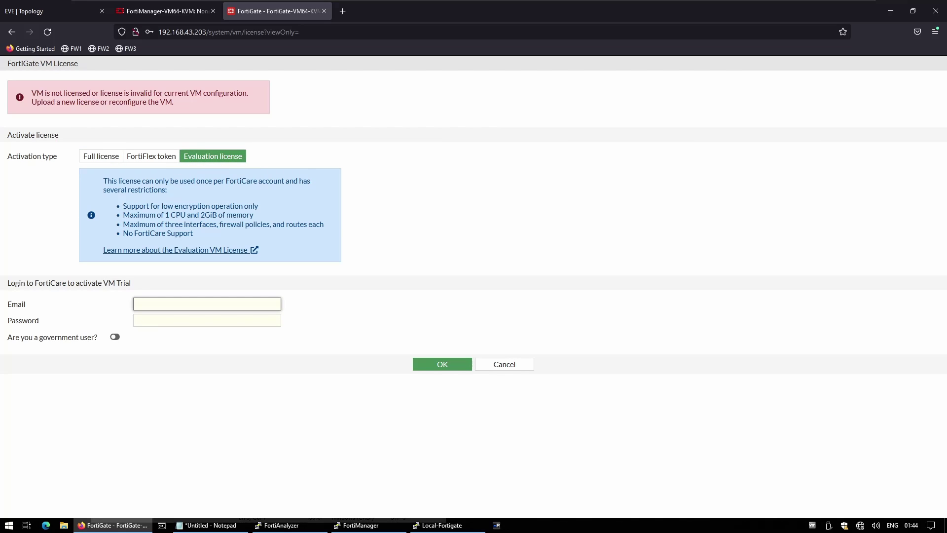
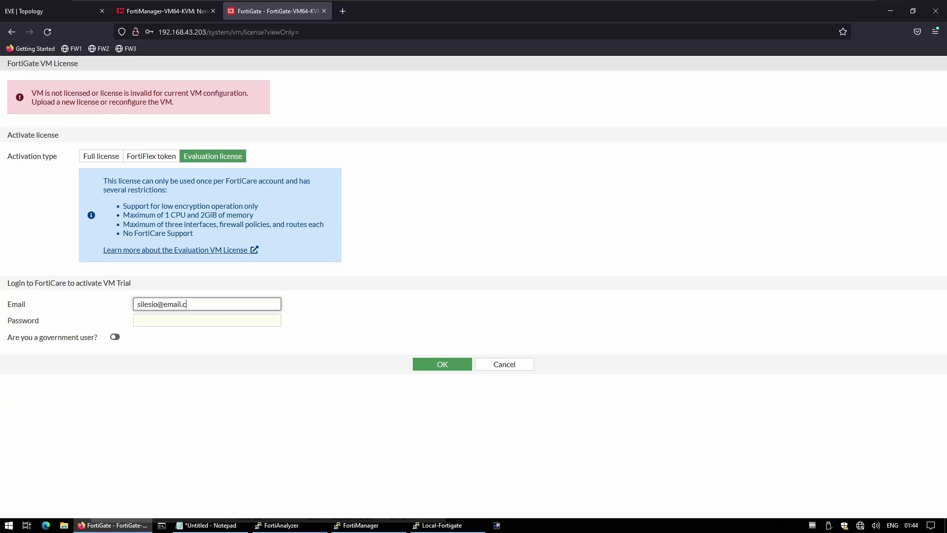
{"action": "key", "text": "Tab"}
{"action": "type", "text": "**************"}
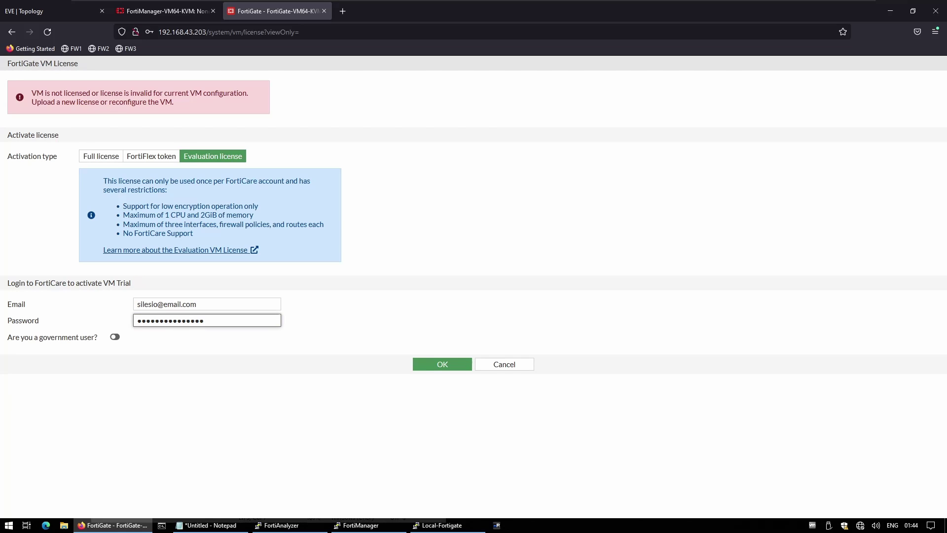
{"action": "left_click", "coordinate": [441, 364]}
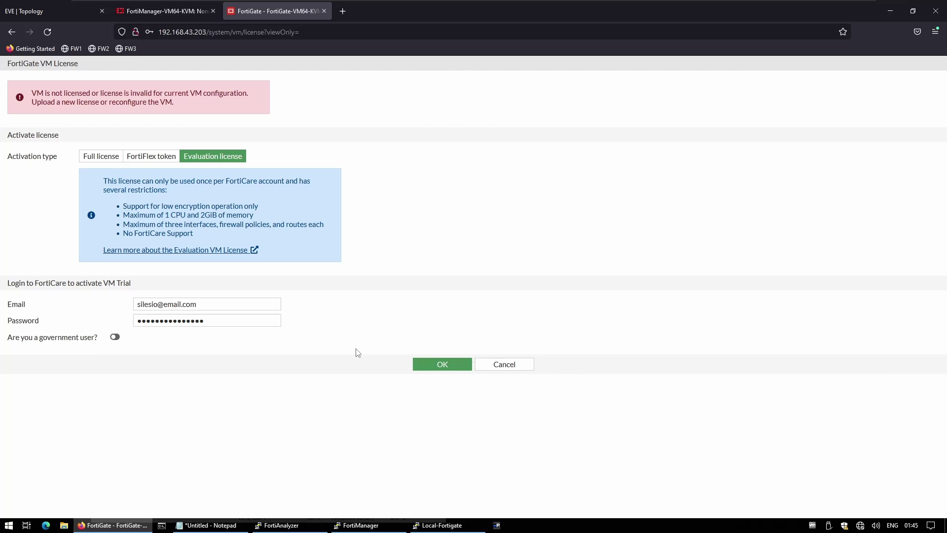
{"action": "left_click", "coordinate": [430, 363]}
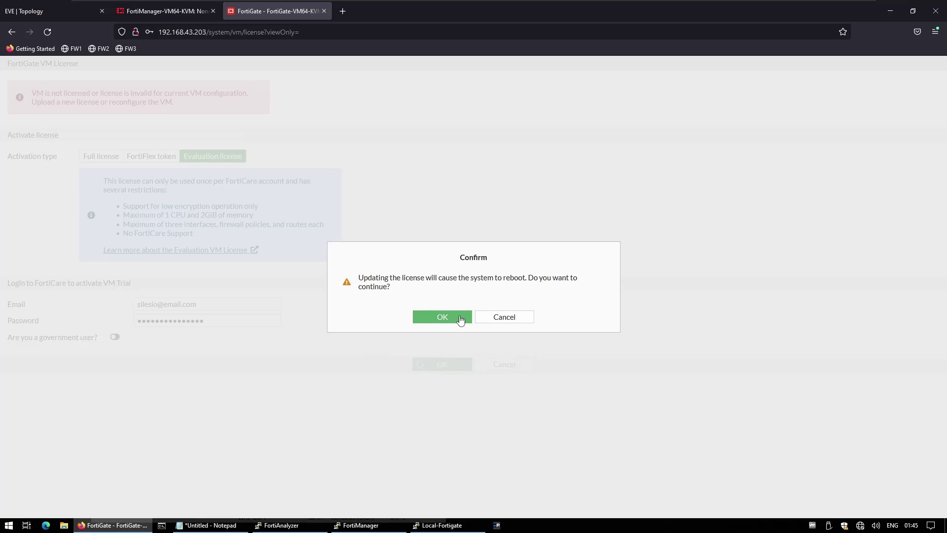
{"action": "left_click", "coordinate": [442, 317]}
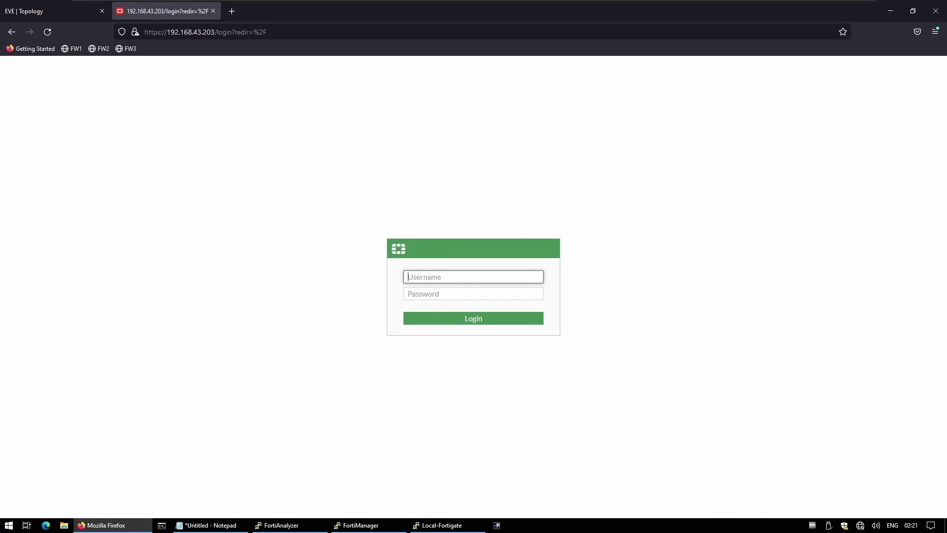
{"action": "type", "text": "admin"}
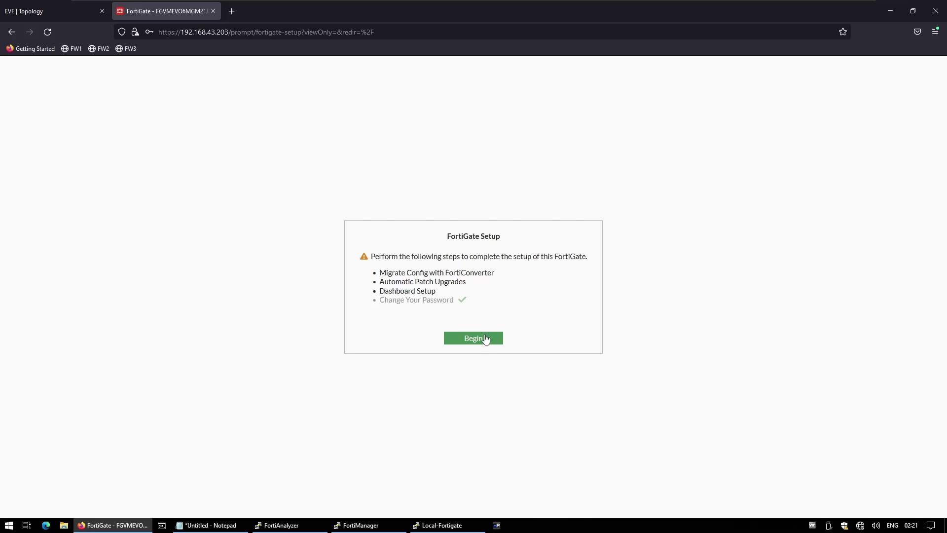
Begin setup, postpone FortiConverter, disable automatic patch upgrades, and finish Dashboard Setup.
{"action": "left_click", "coordinate": [486, 339]}
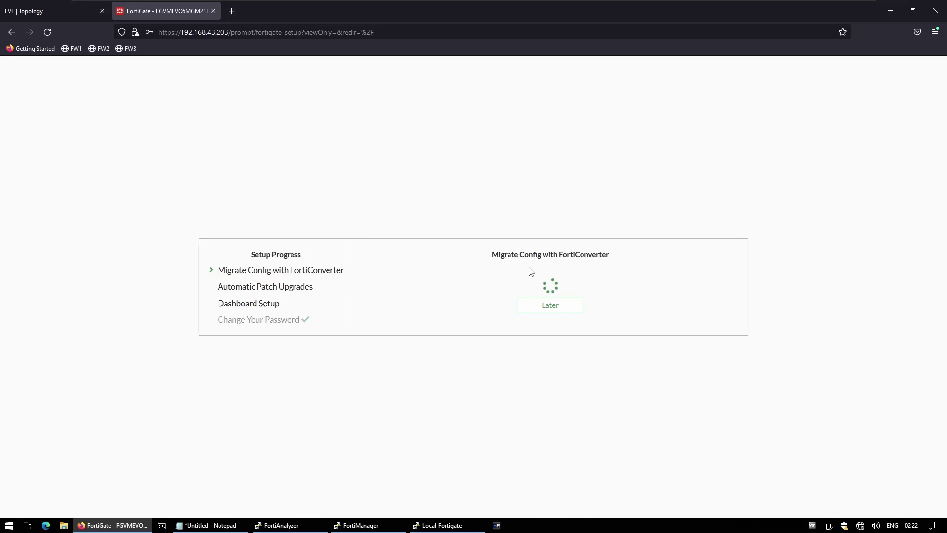
{"action": "left_click", "coordinate": [550, 305]}
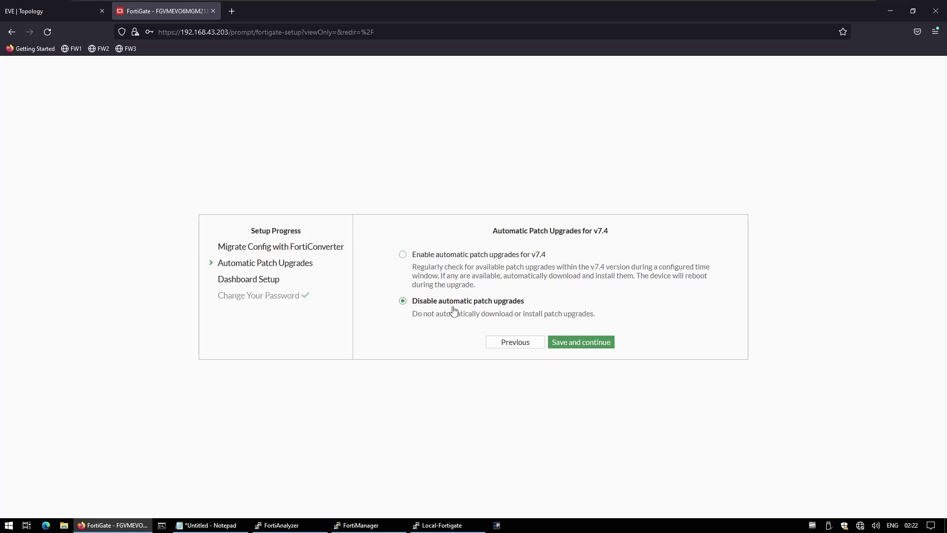
{"action": "left_click", "coordinate": [576, 342]}
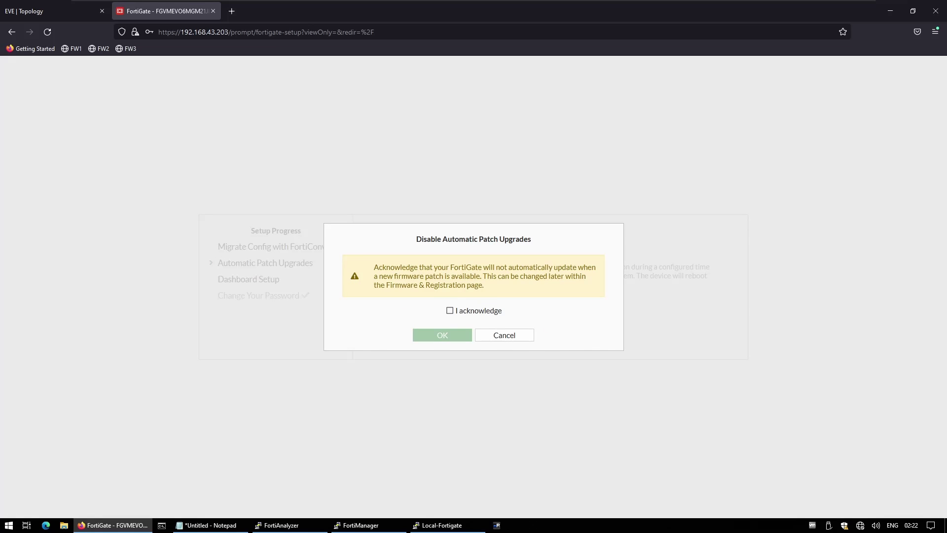
{"action": "left_click", "coordinate": [450, 310]}
{"action": "left_click", "coordinate": [442, 334]}
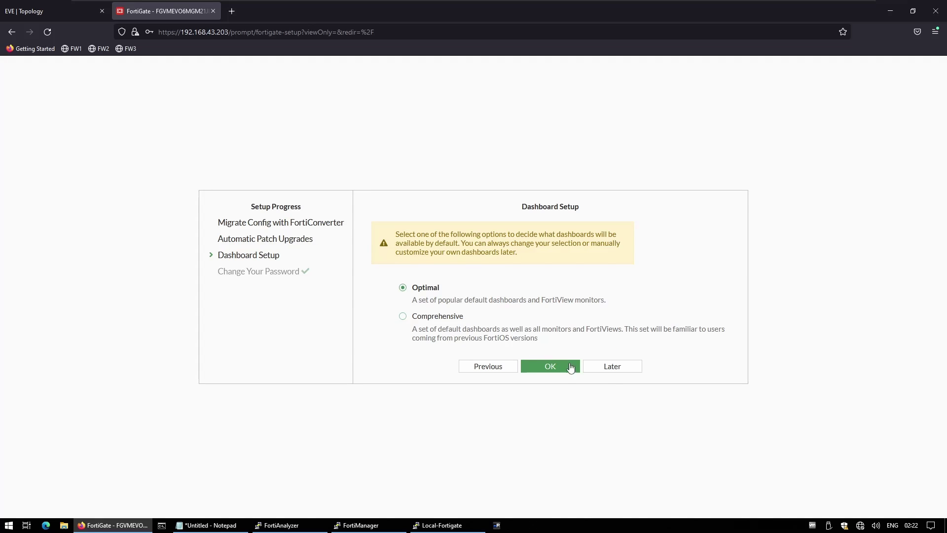
{"action": "left_click", "coordinate": [612, 365]}
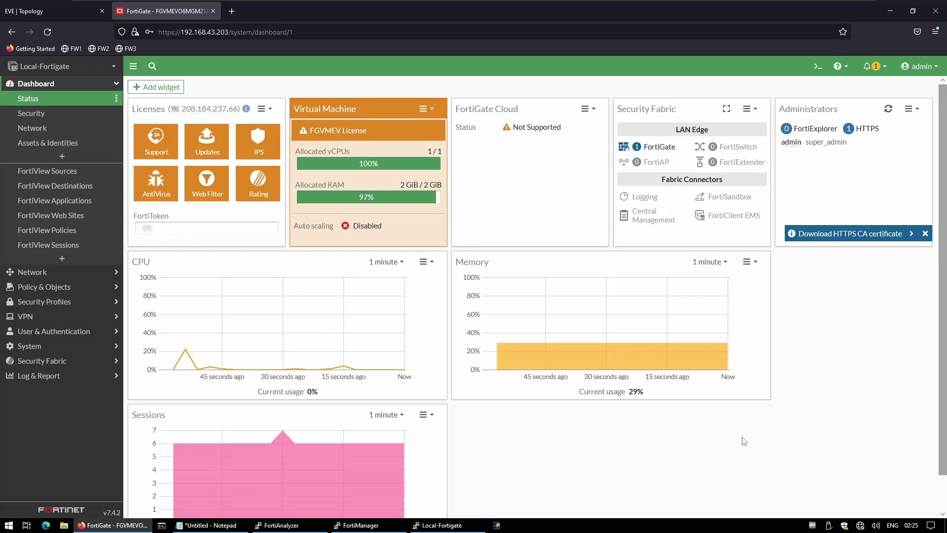